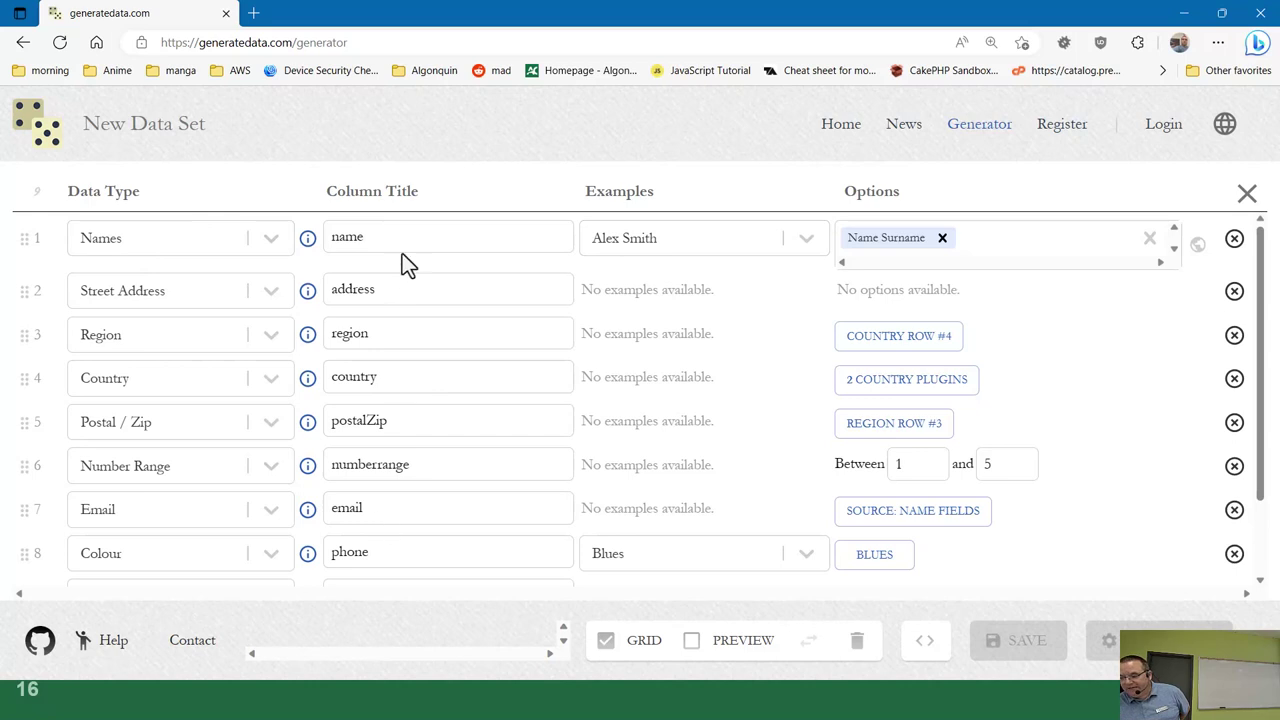
- Rename the Postal / Zip row's column title to postal_zip and look over the example formats offered for the name row
click(370, 421)
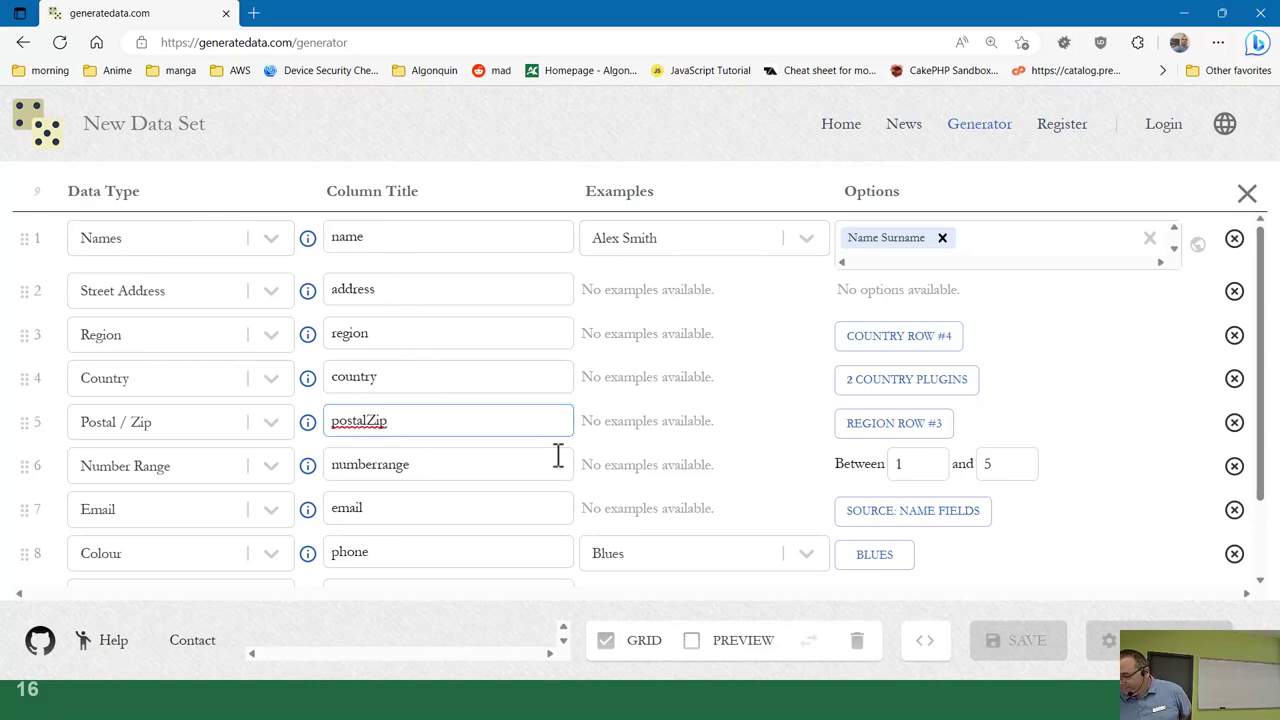
key(Delete)
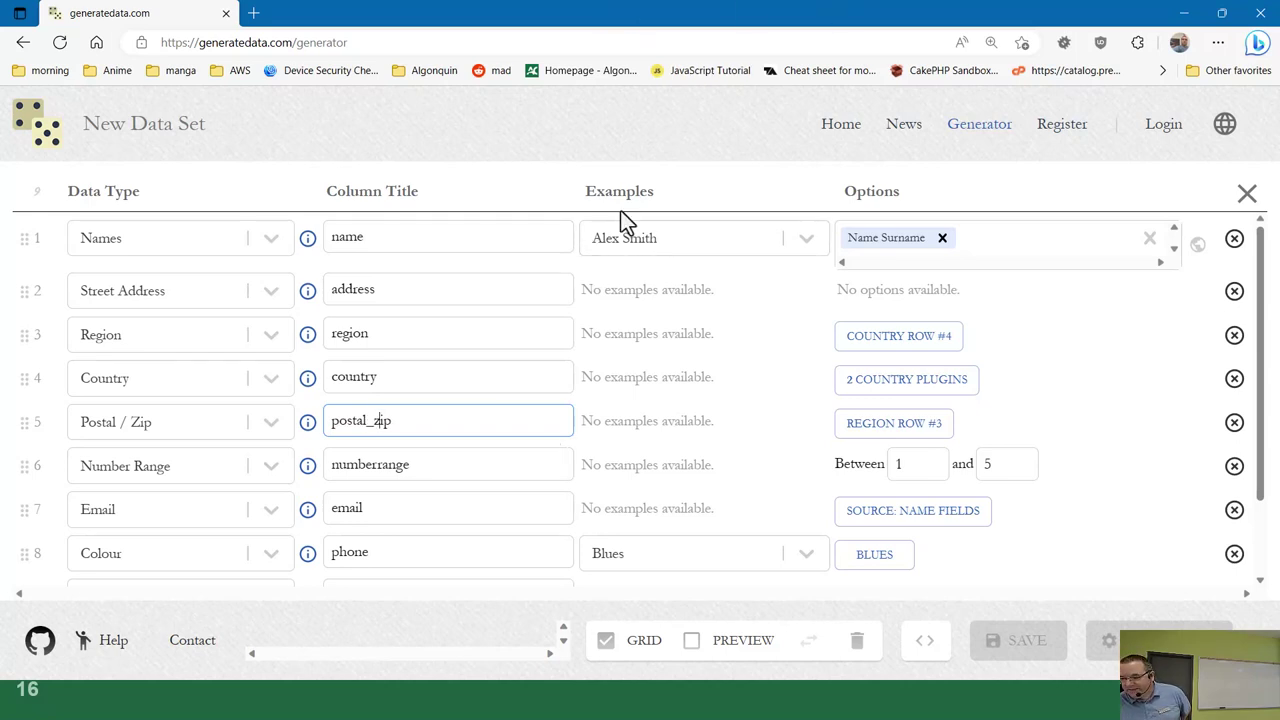
click(803, 241)
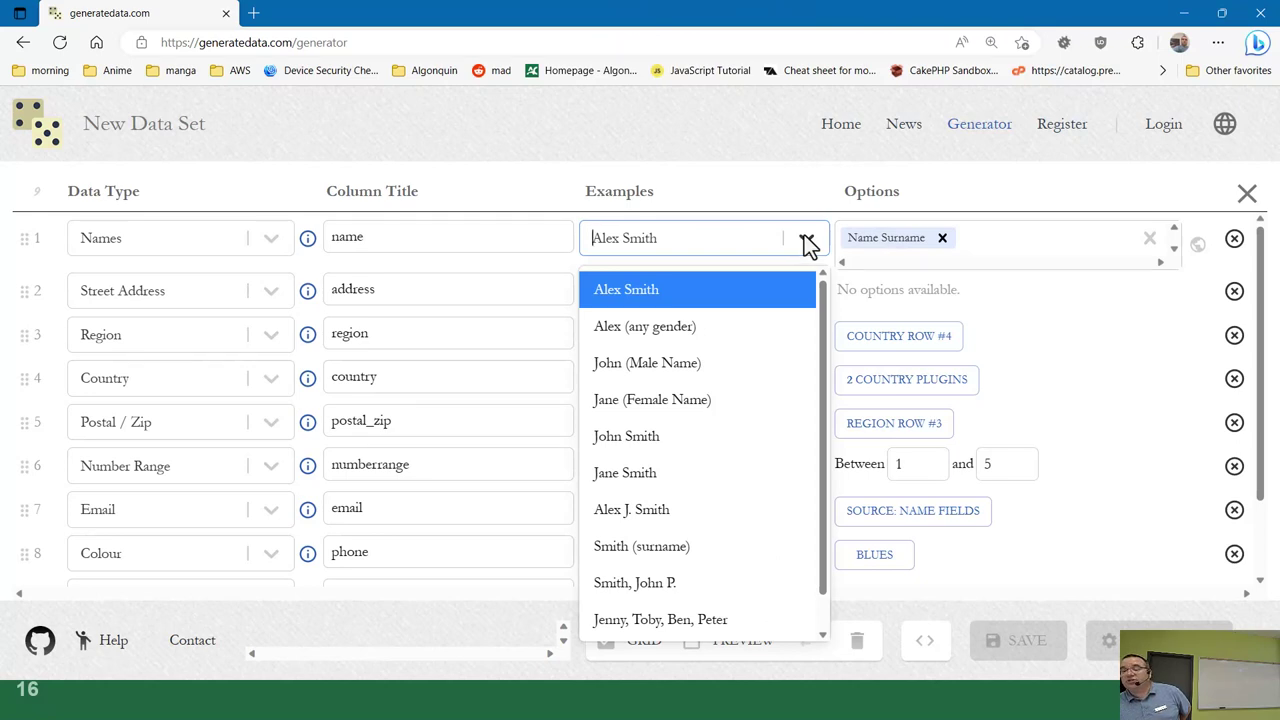
click(808, 245)
- Delete the Colour row titled phone from the data set
scroll(772, 357, down, 1)
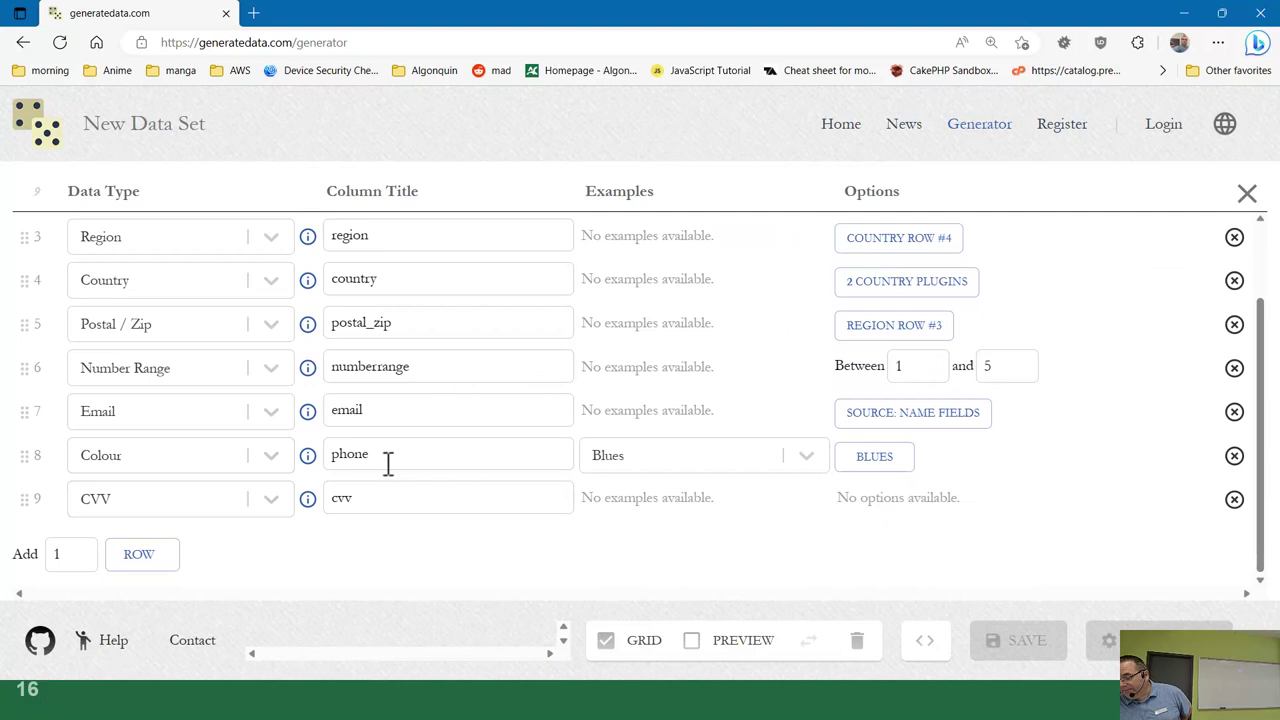
click(278, 466)
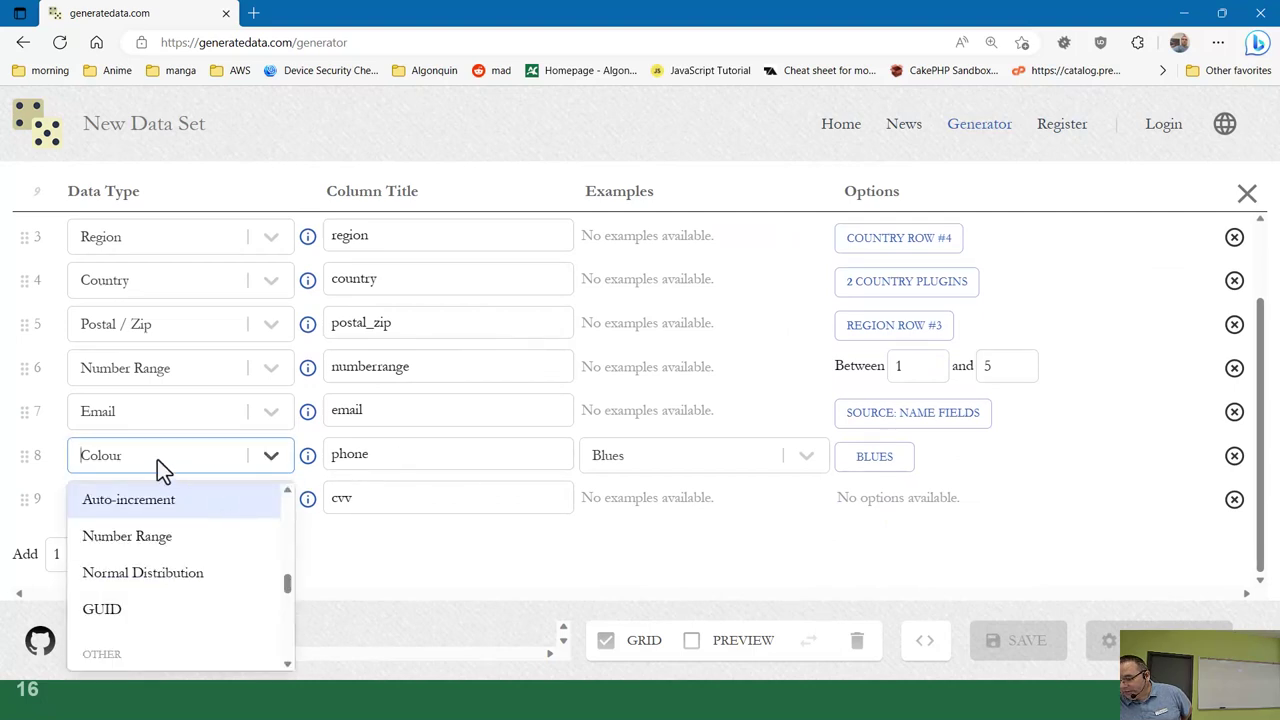
click(1234, 455)
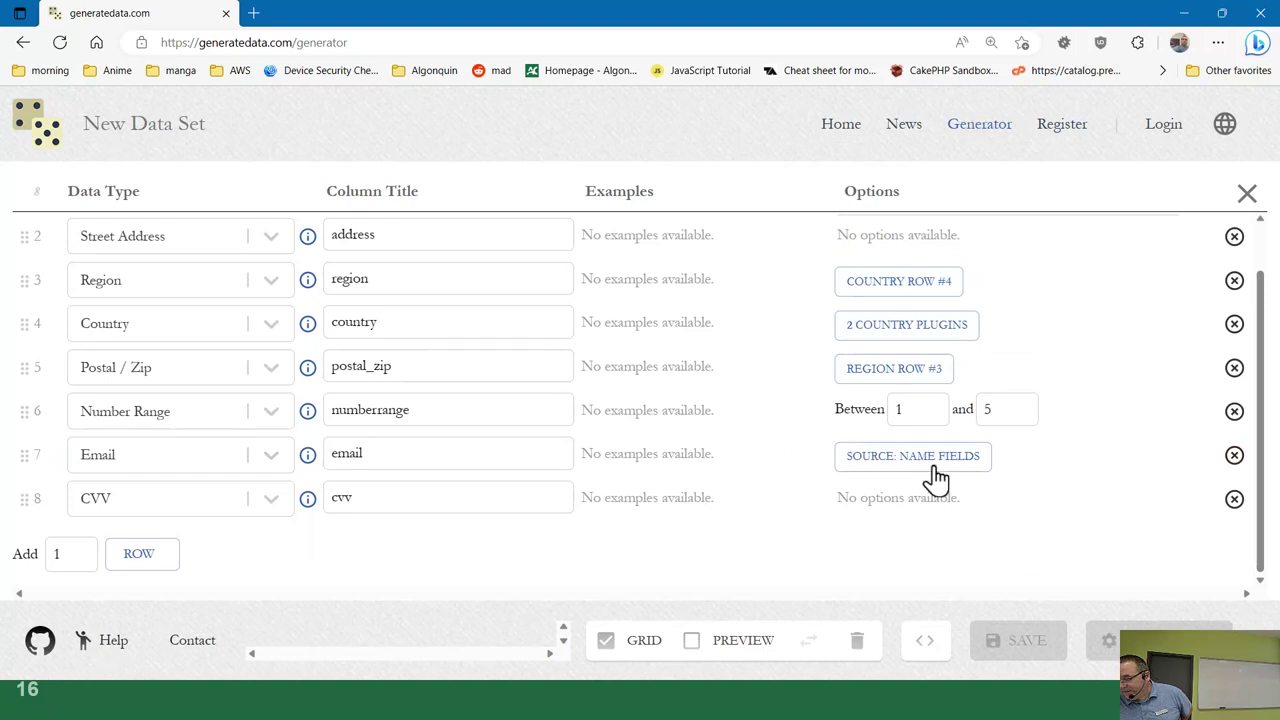
- Review the country filter of the country row and the source and format settings of the region row
scroll(722, 450, up, 2)
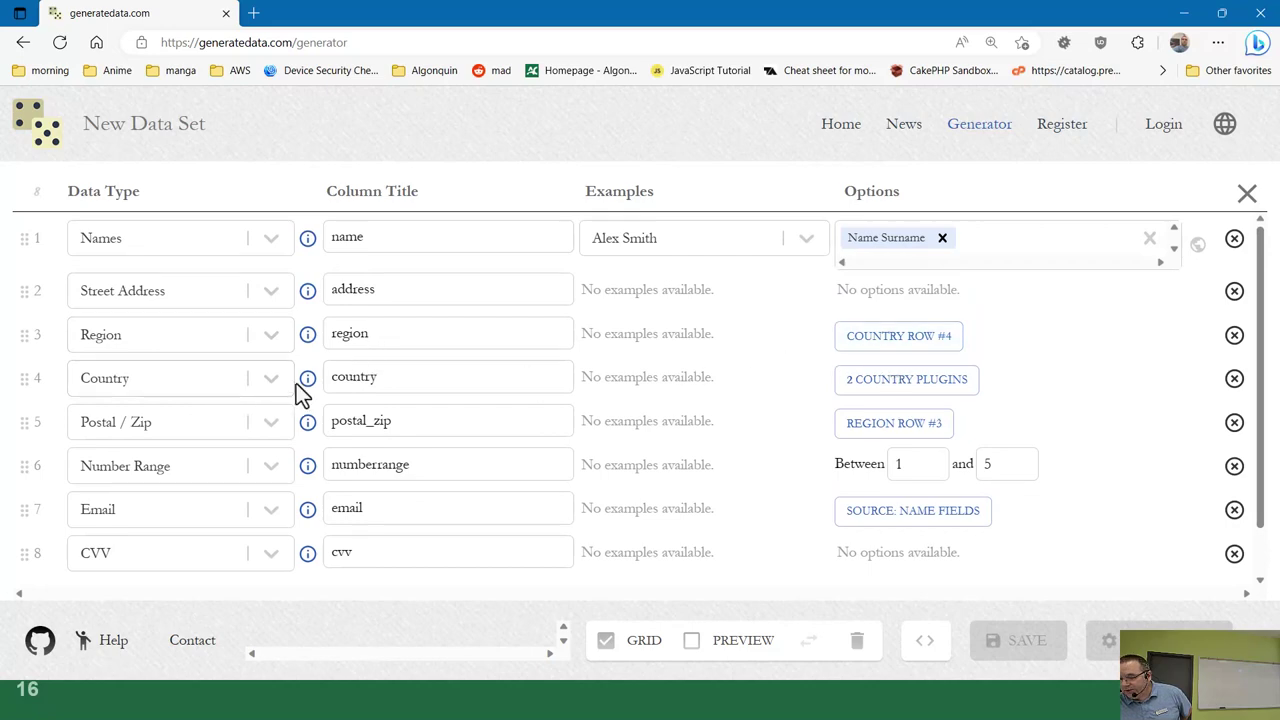
click(932, 385)
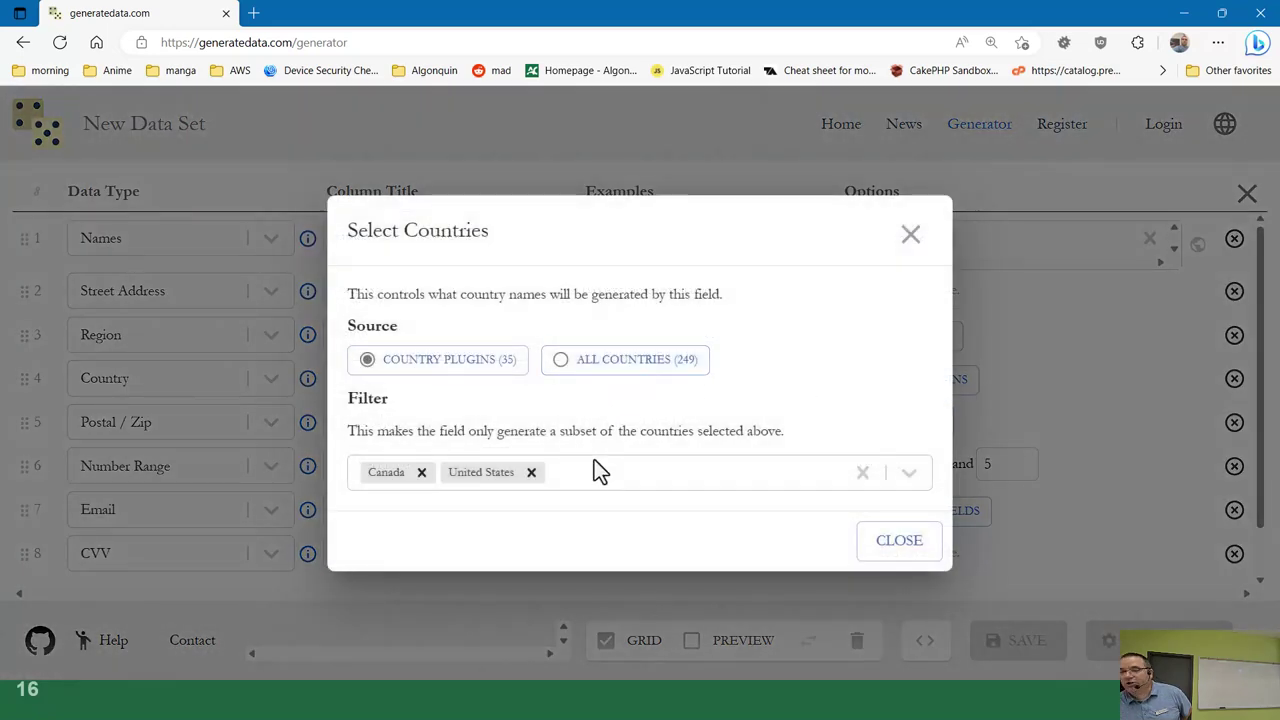
click(903, 550)
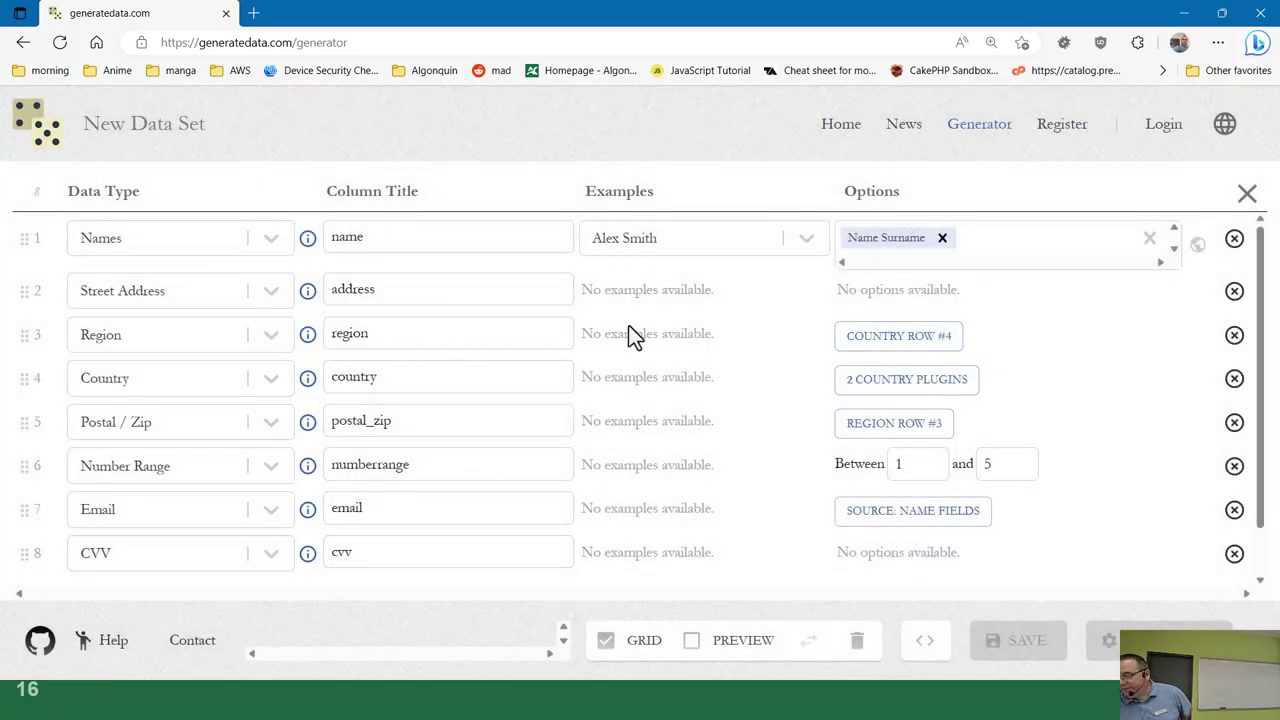
click(883, 345)
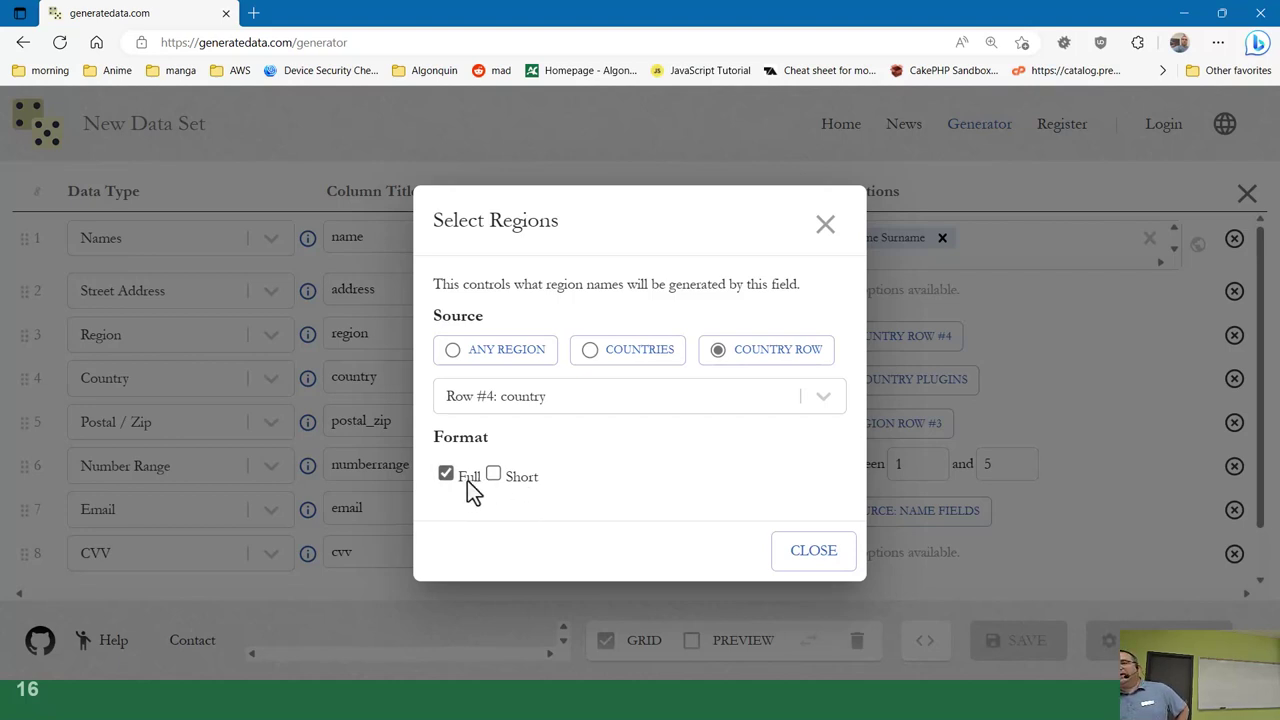
click(795, 560)
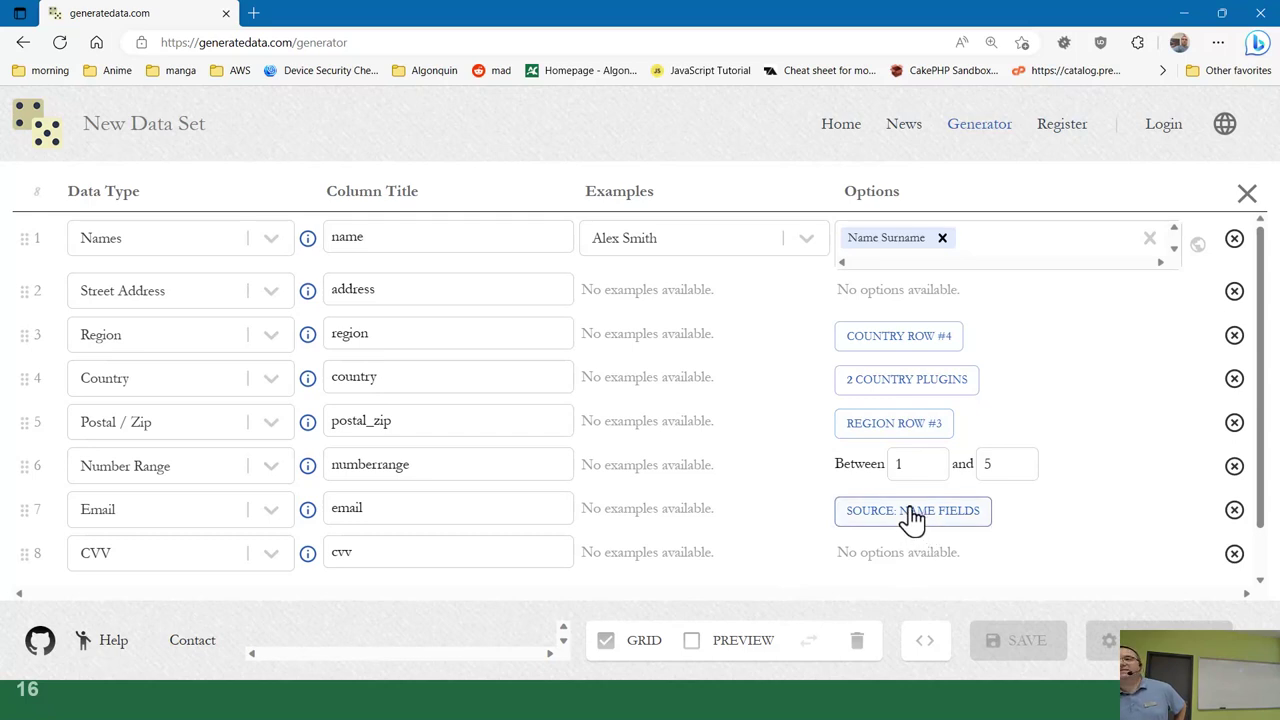
- Add one row of data type Credit Card - PAN and set its examples to Visa, Mastercard and Amex
scroll(912, 518, down, 2)
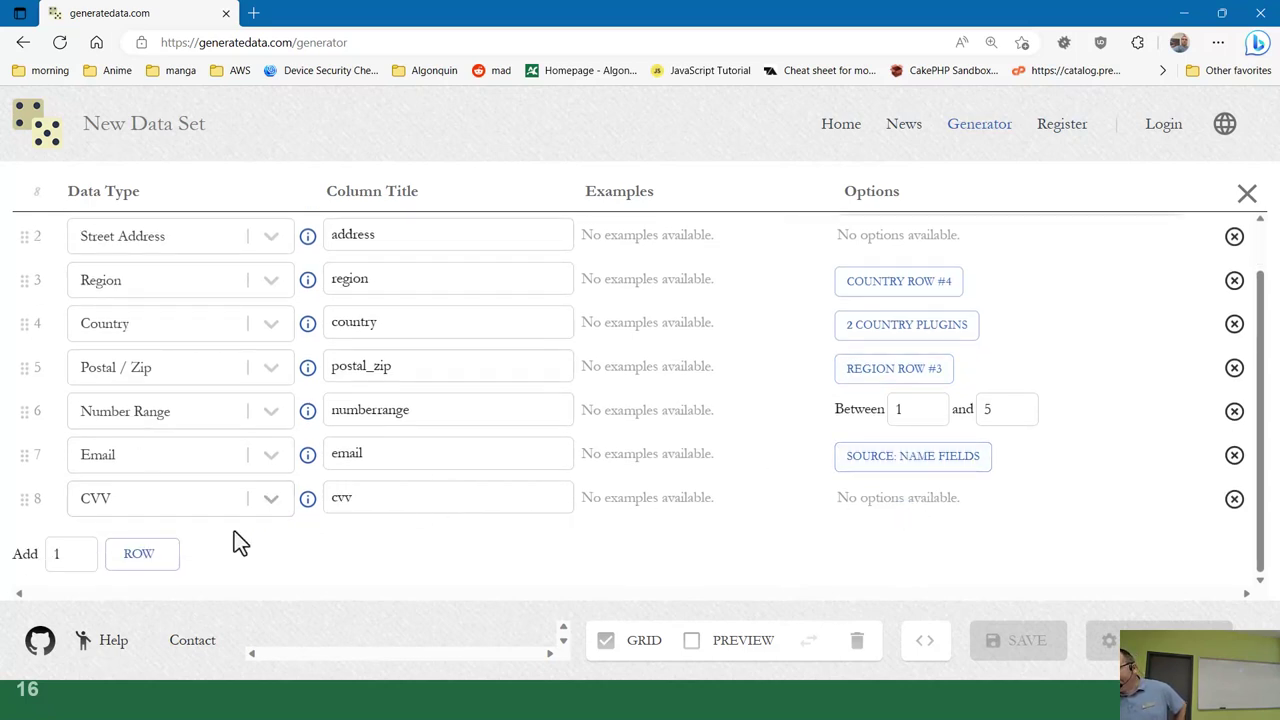
click(171, 554)
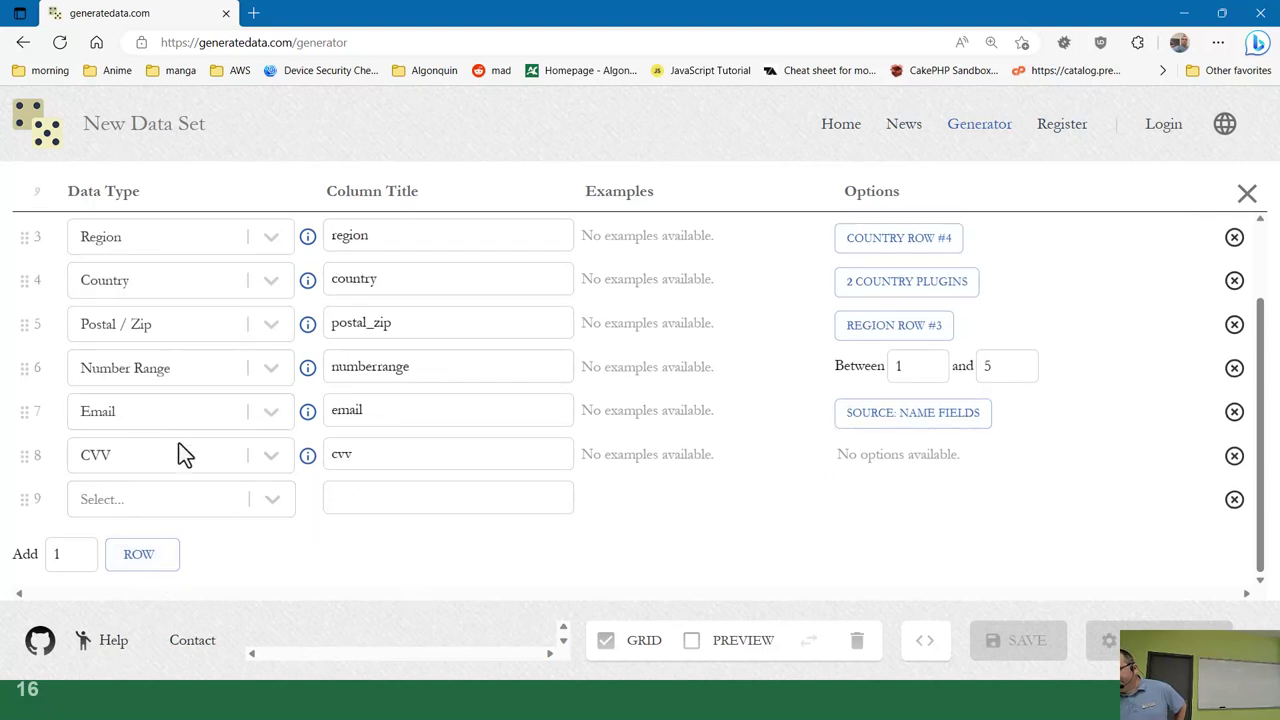
click(270, 511)
scroll(165, 315, down, 3)
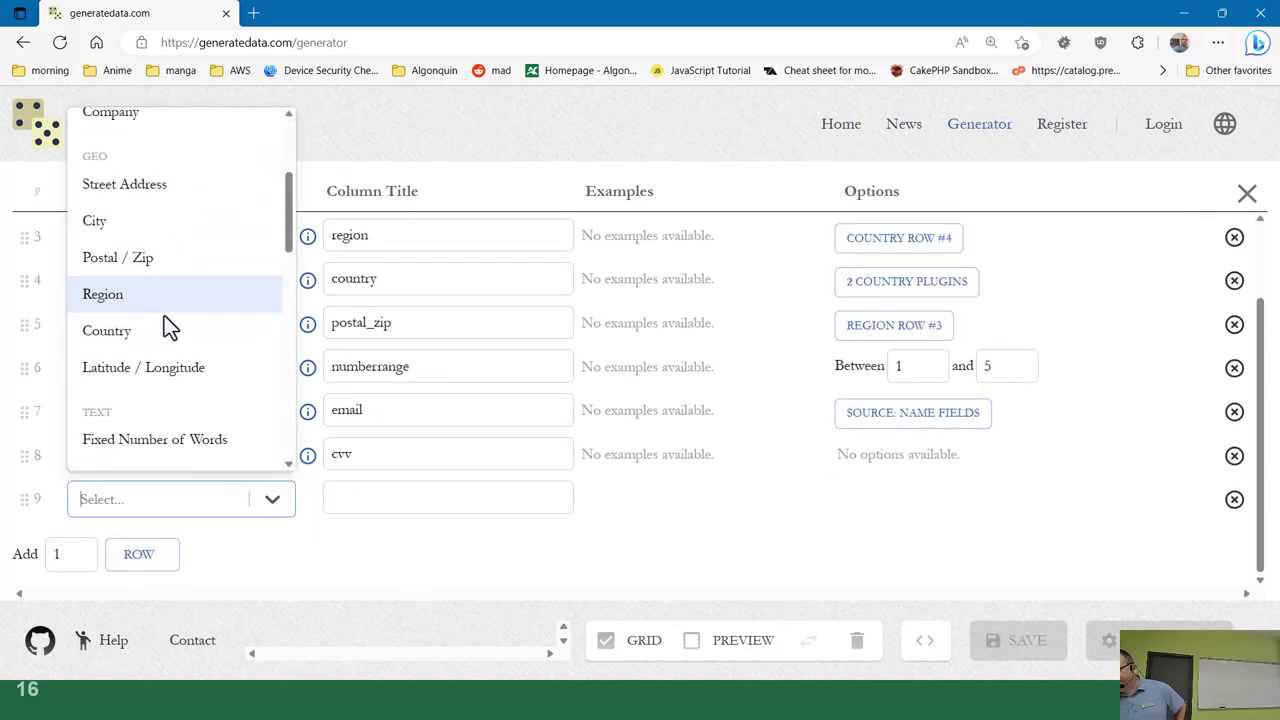
scroll(168, 316, down, 5)
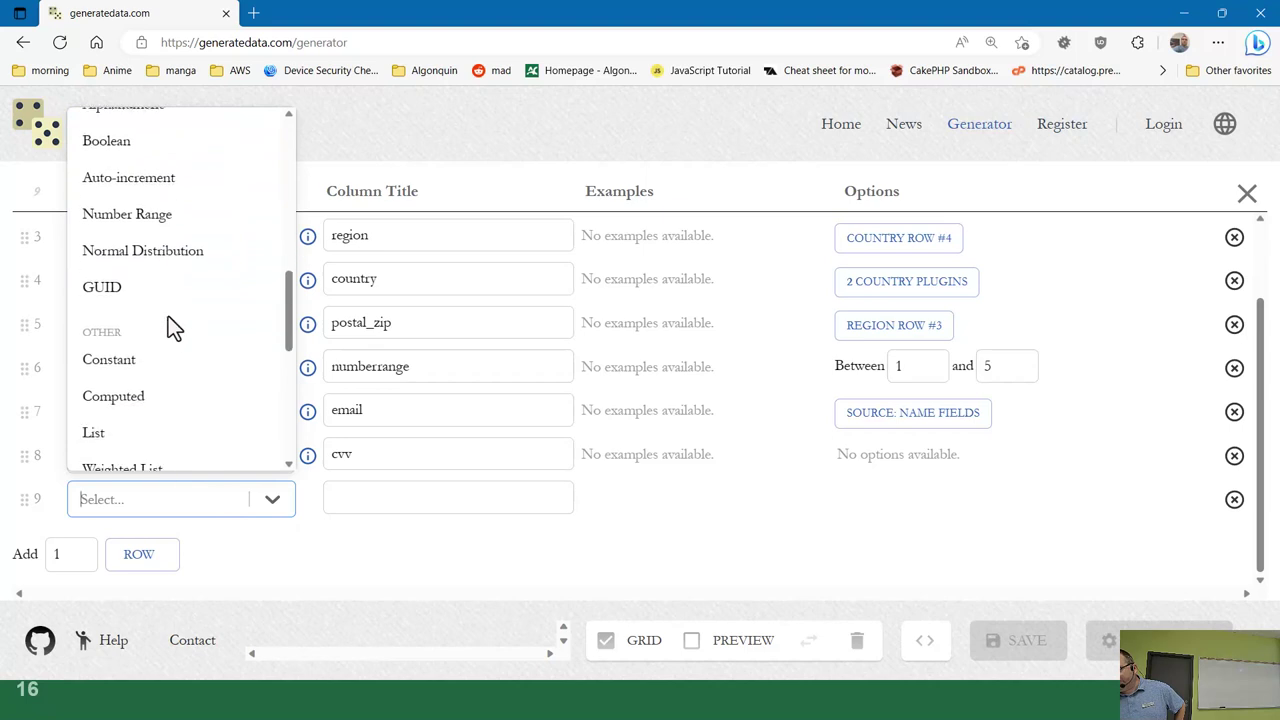
scroll(168, 316, down, 5)
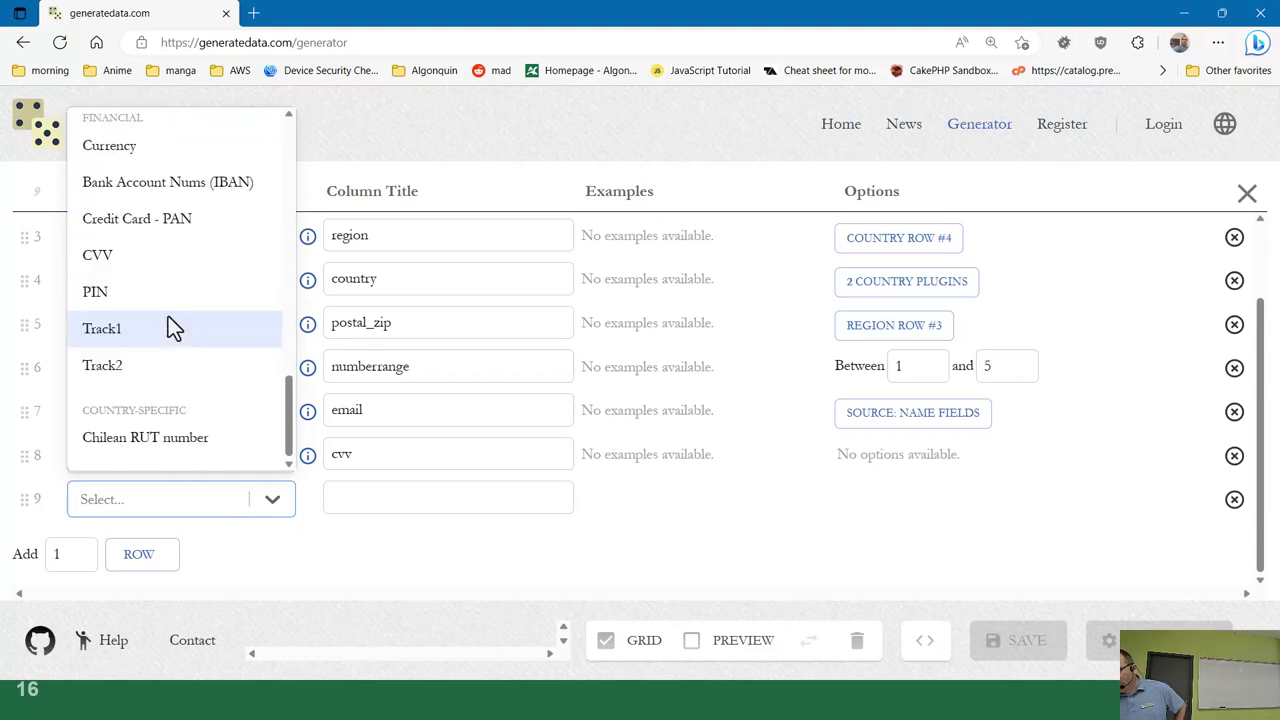
click(192, 224)
click(806, 499)
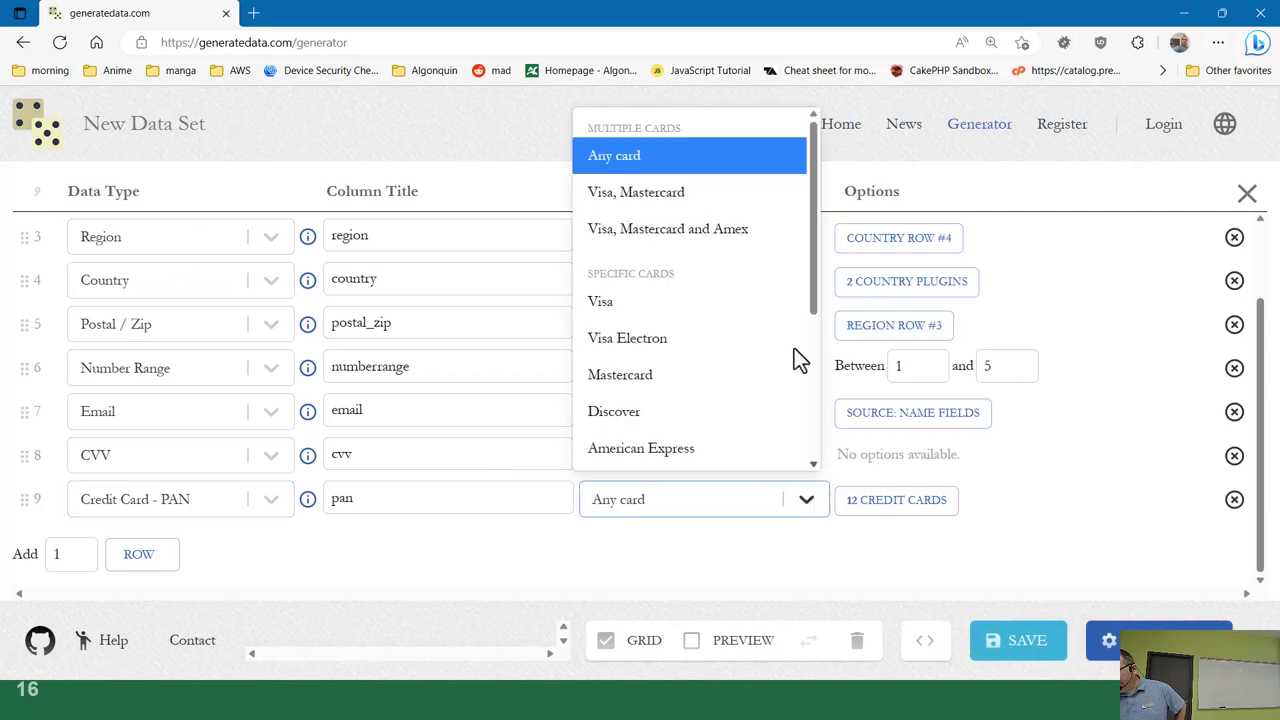
click(684, 232)
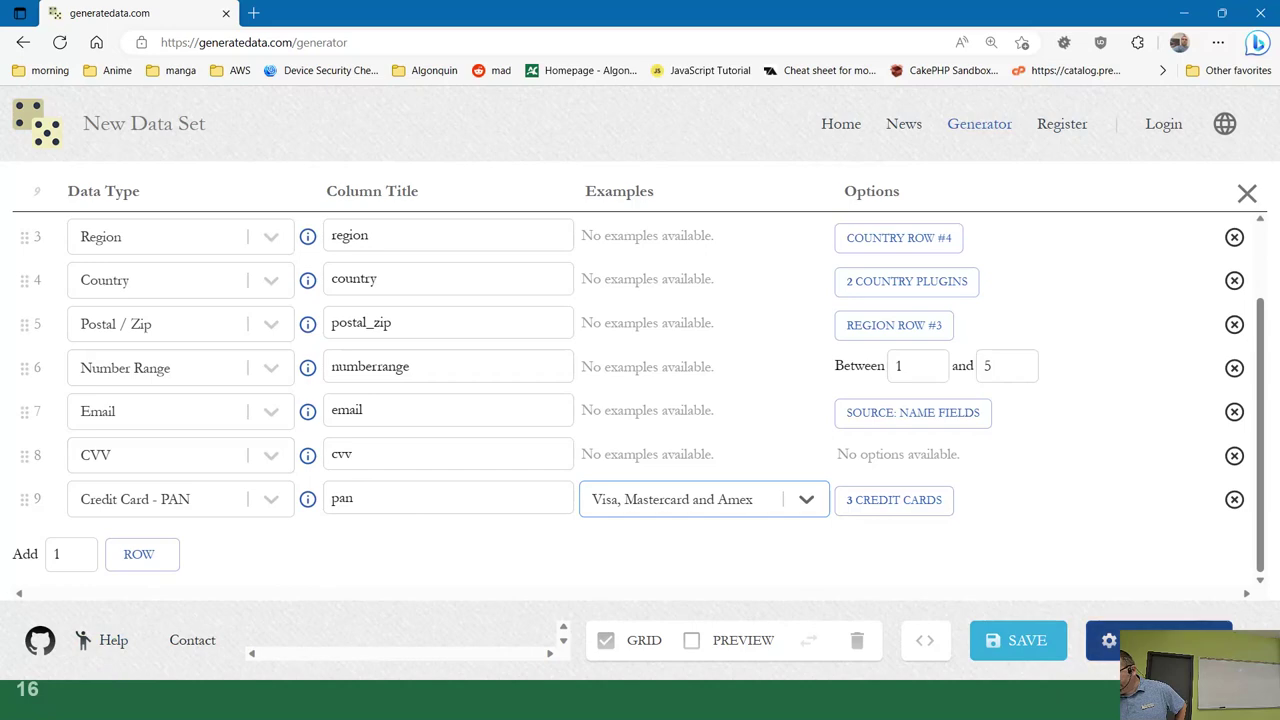
- Generate 100 rows of data and dismiss the result without downloading it
click(1125, 645)
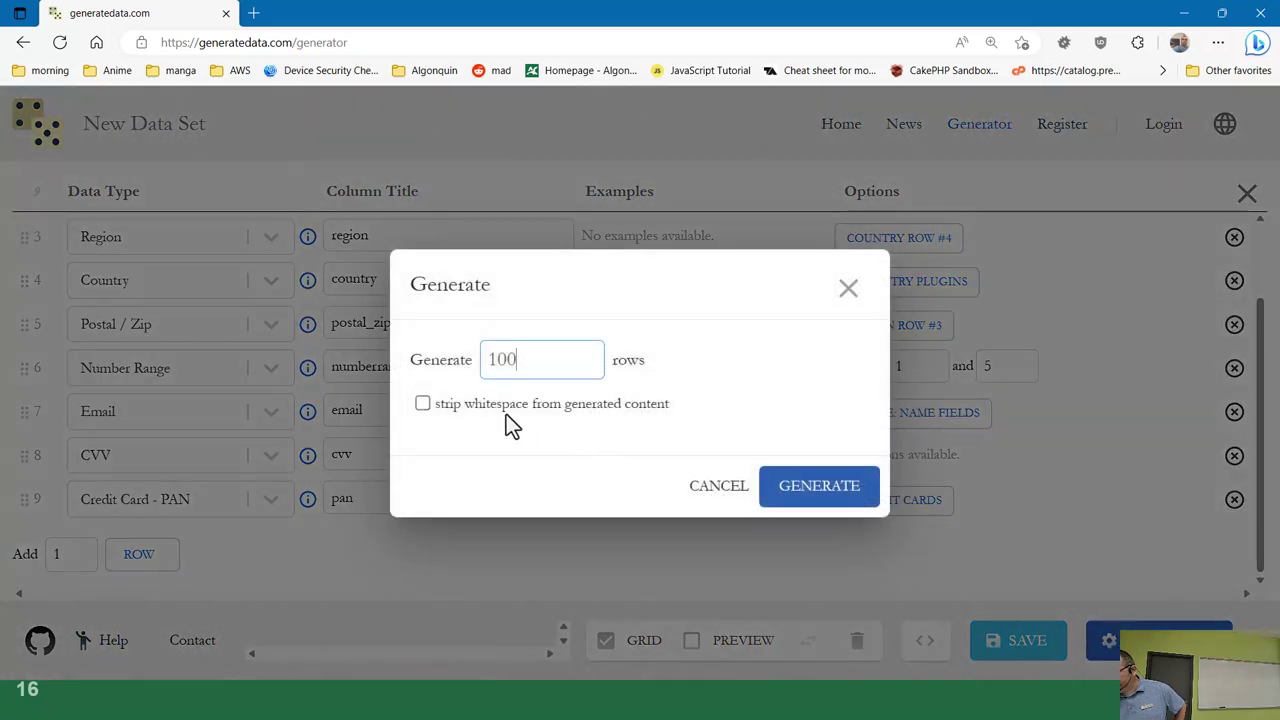
click(857, 490)
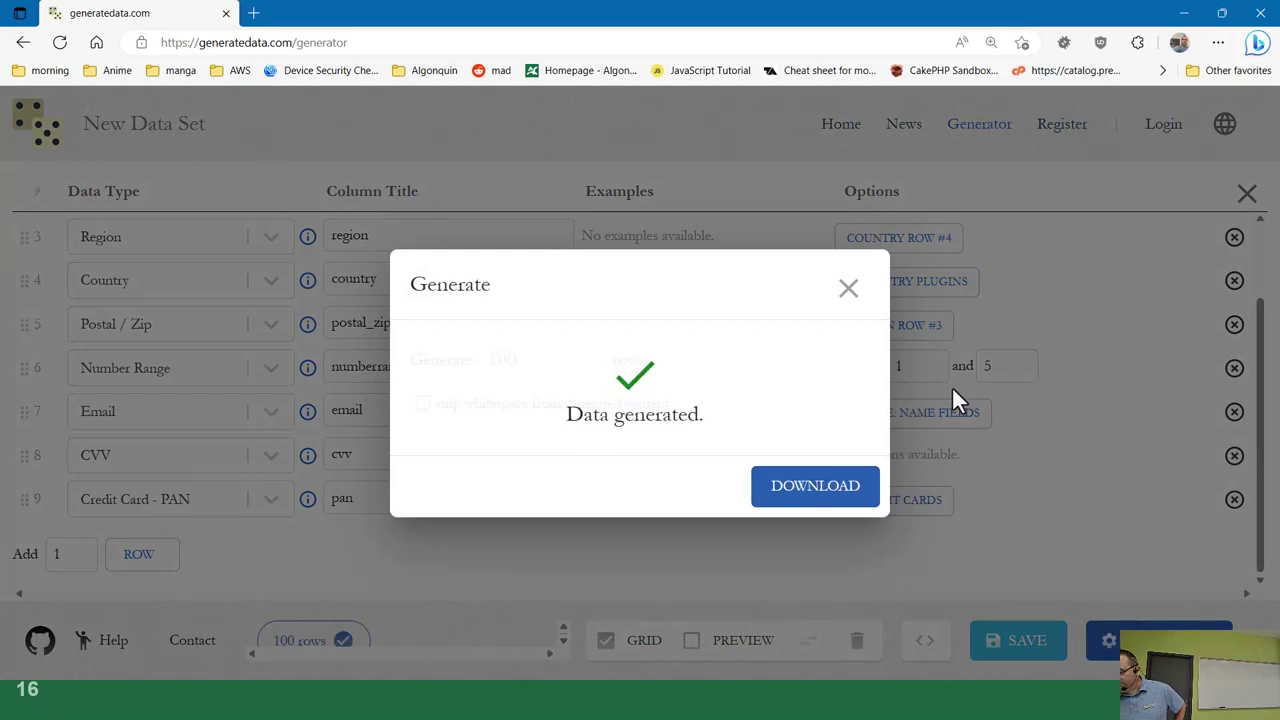
click(846, 292)
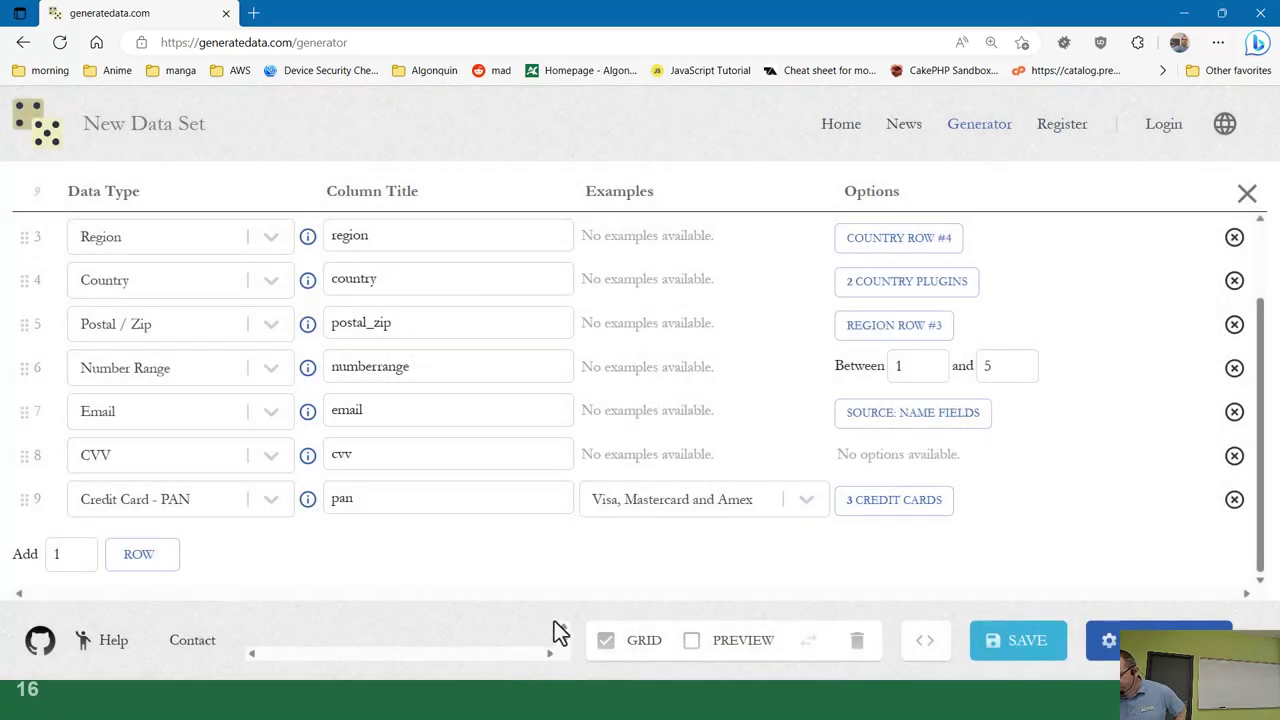
- Reset the page zoom to its default and view the Data Template information
key(ctrl+0)
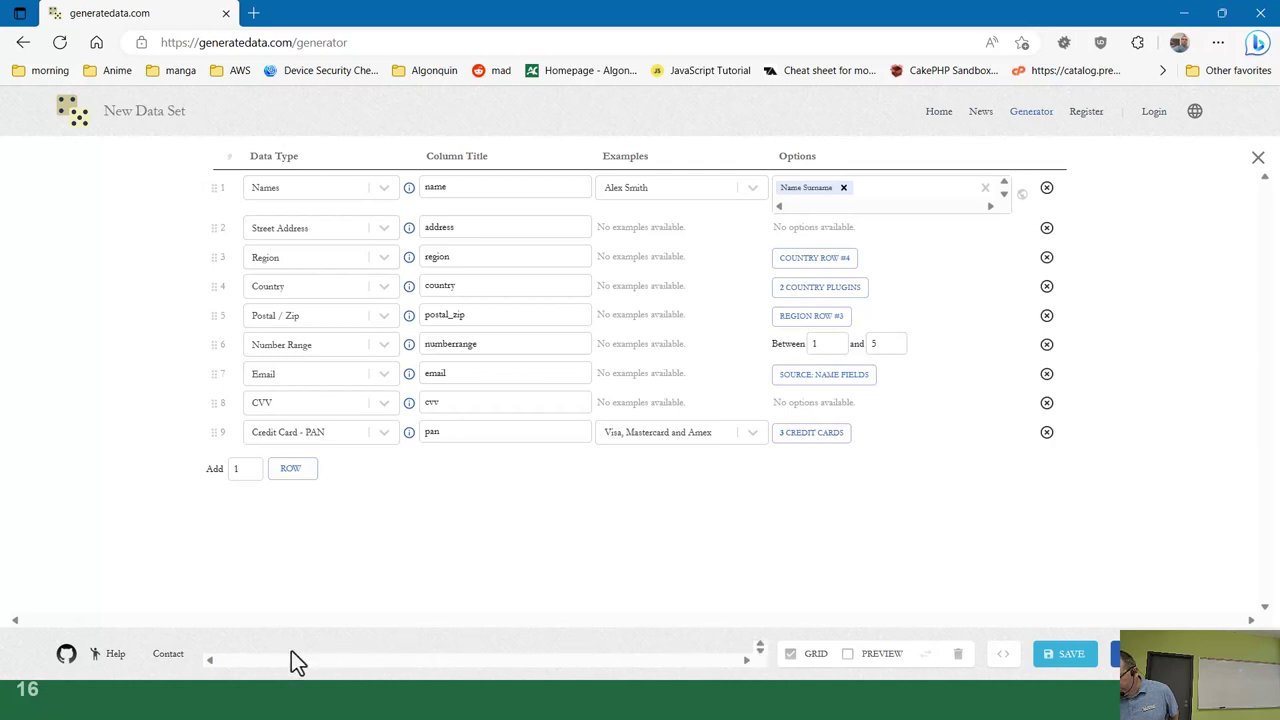
click(1000, 655)
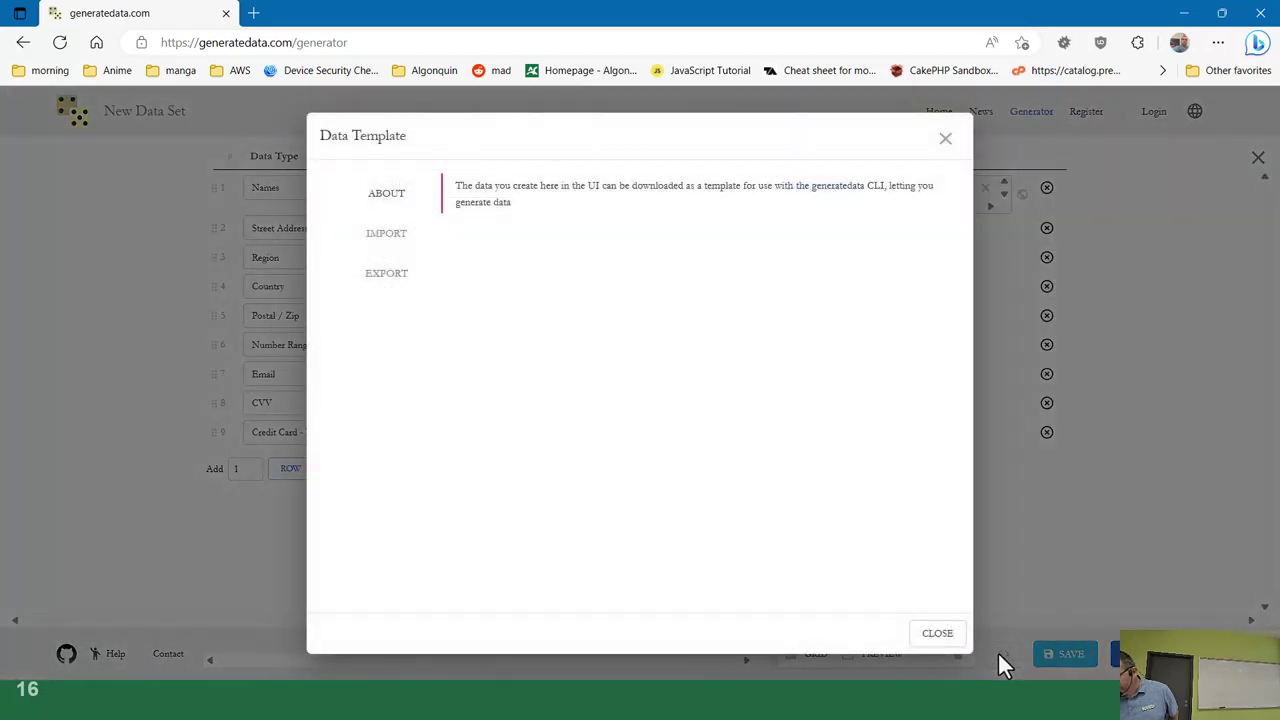
click(935, 637)
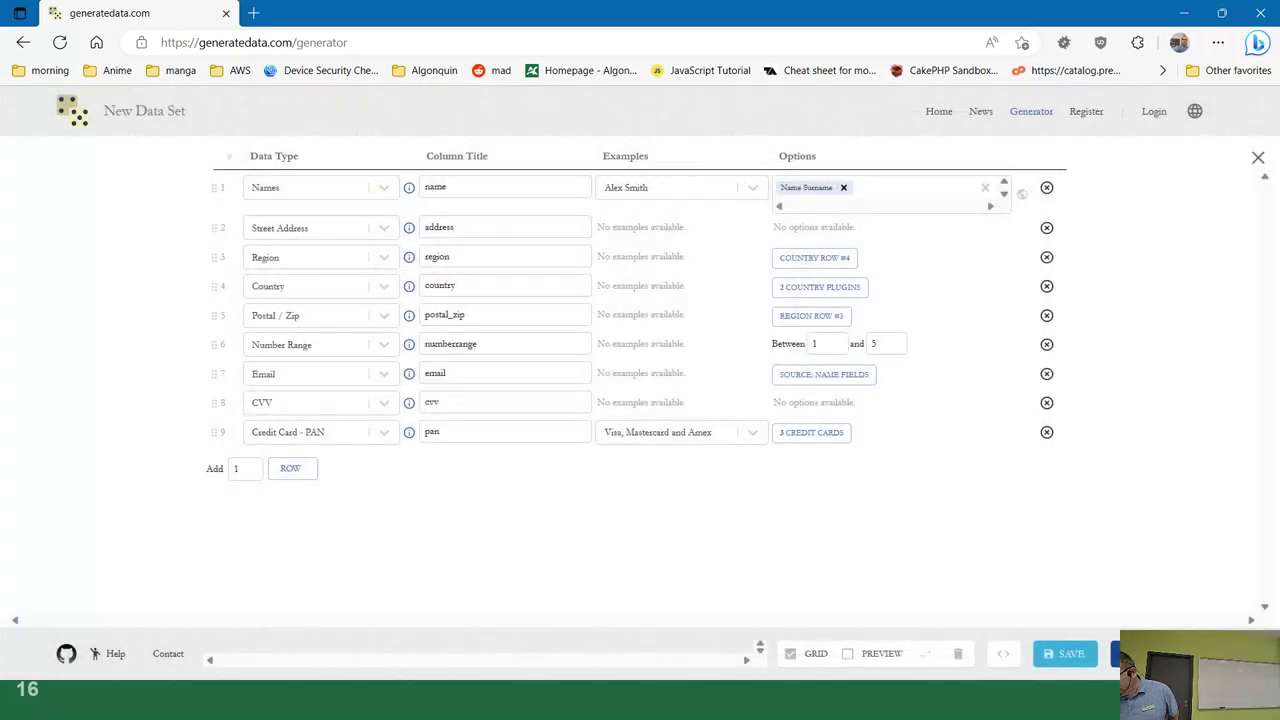
- Generate 100 rows of data and open the downloaded HTML file
click(1116, 653)
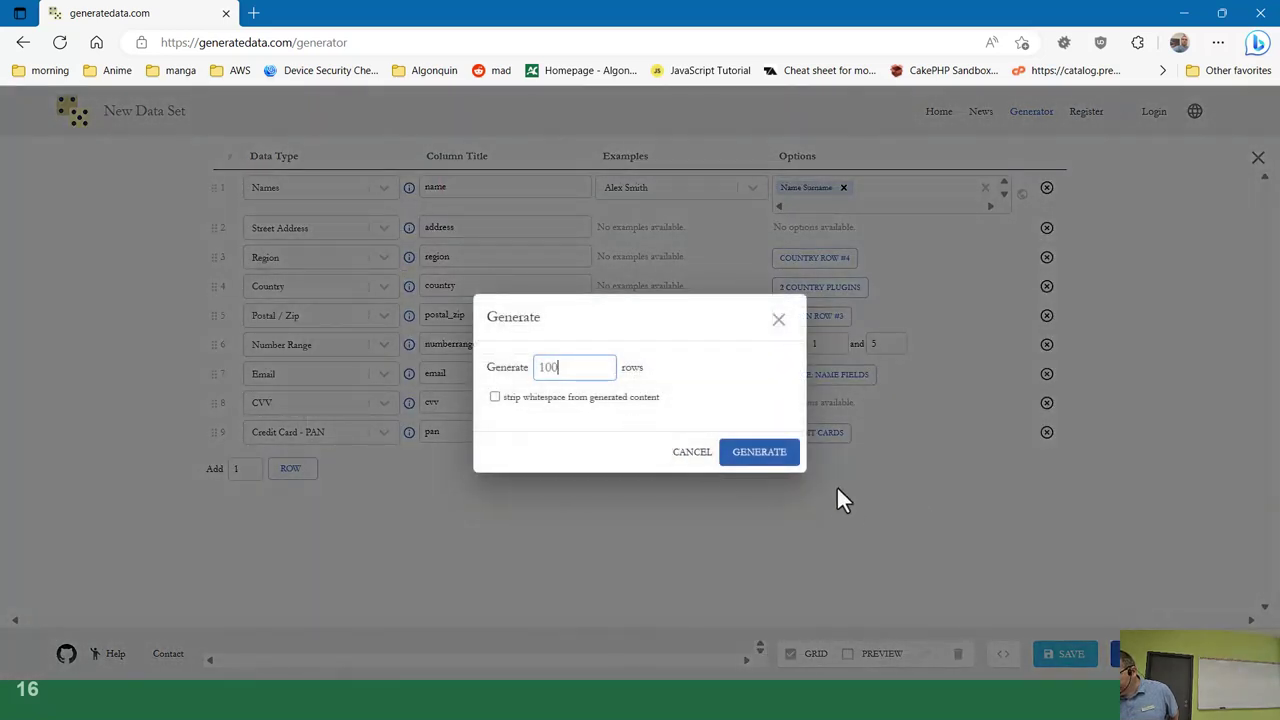
click(773, 460)
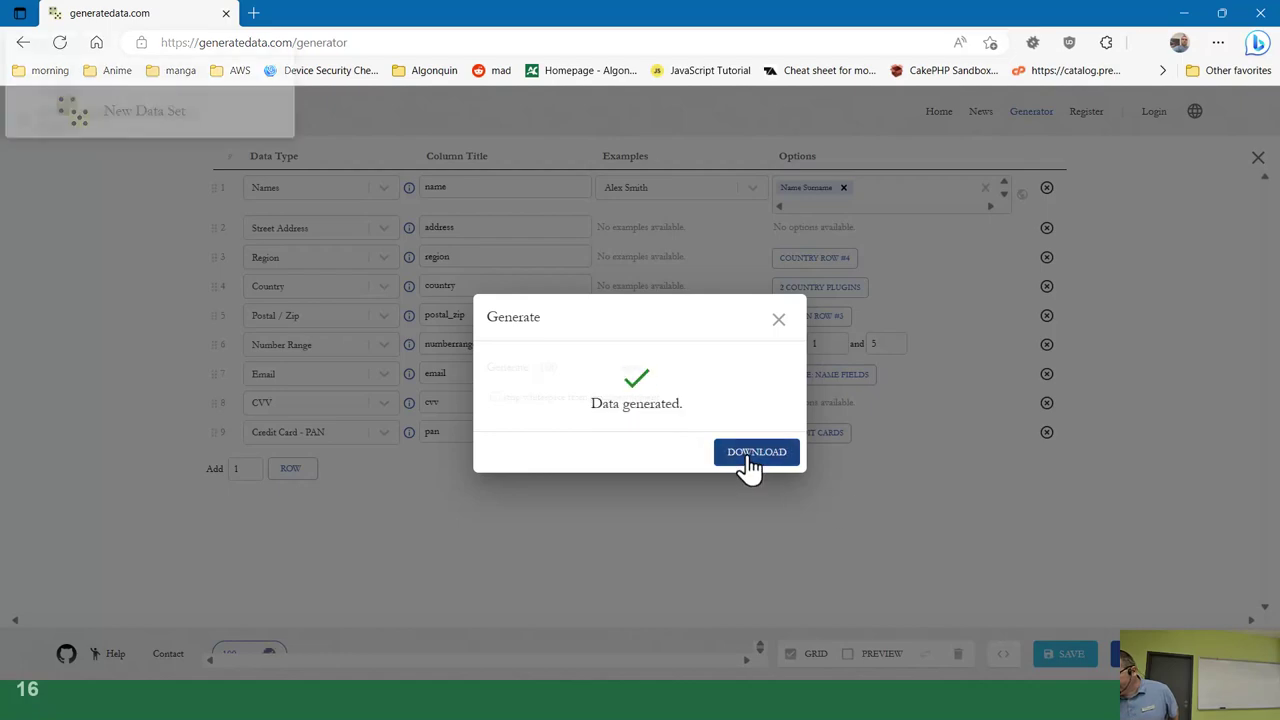
click(750, 462)
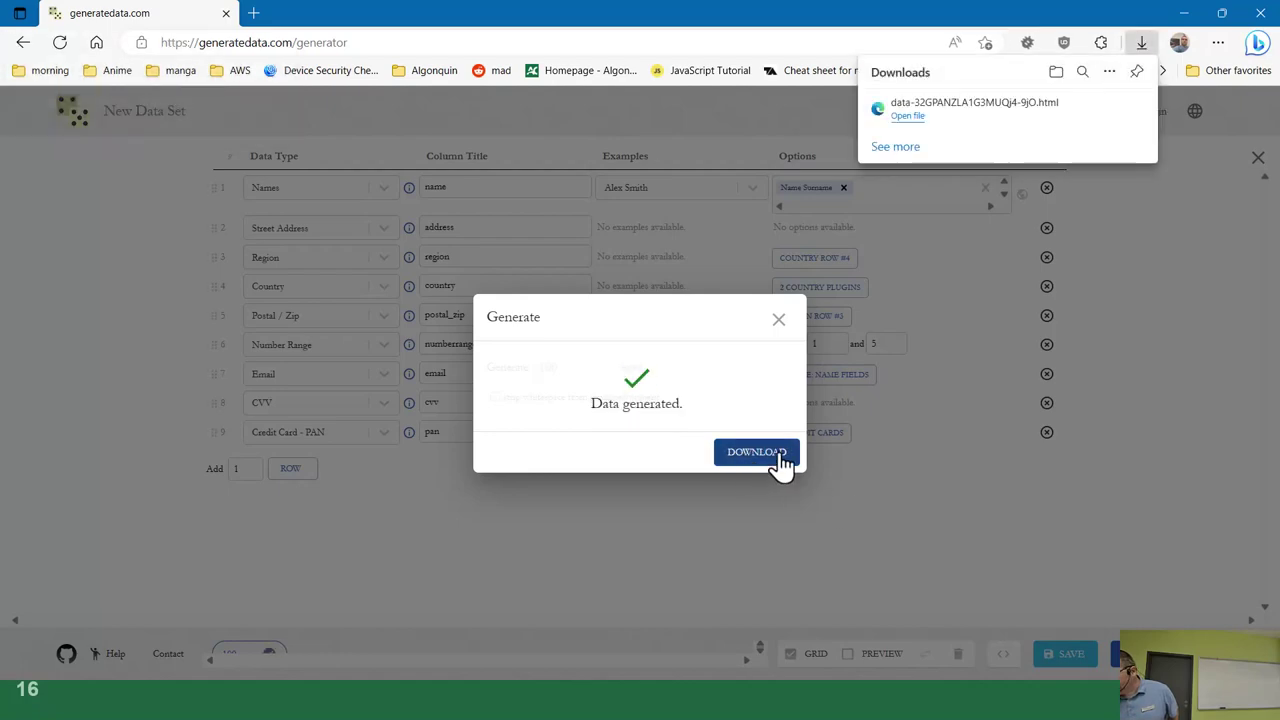
click(1020, 110)
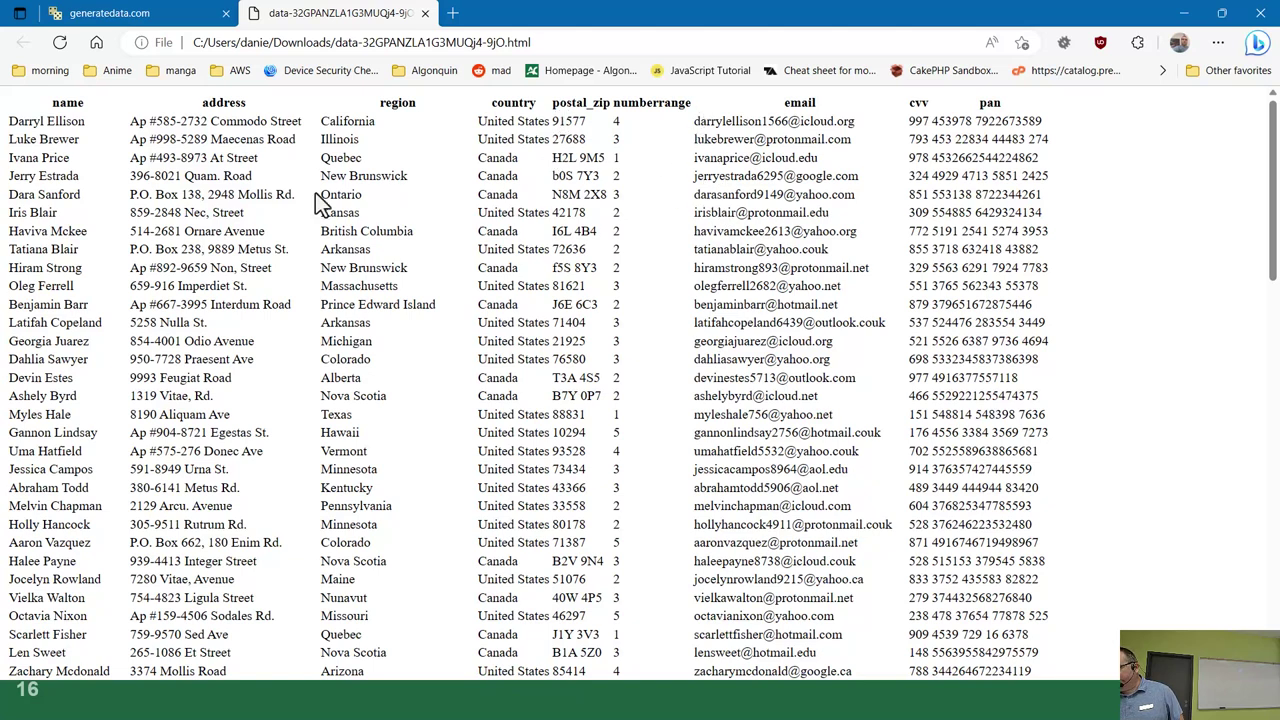
- Examine the third generated record's name, email, card number and CVV in the data table
drag(11, 171, 290, 176)
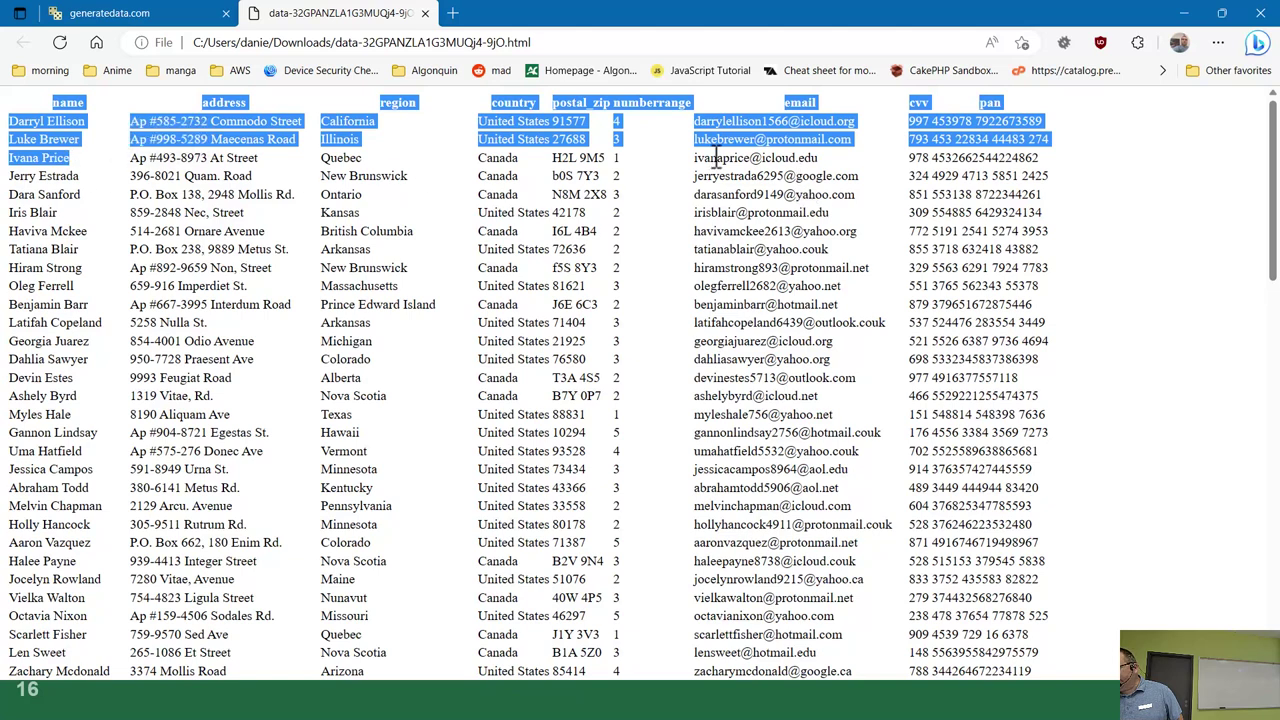
drag(696, 158, 825, 172)
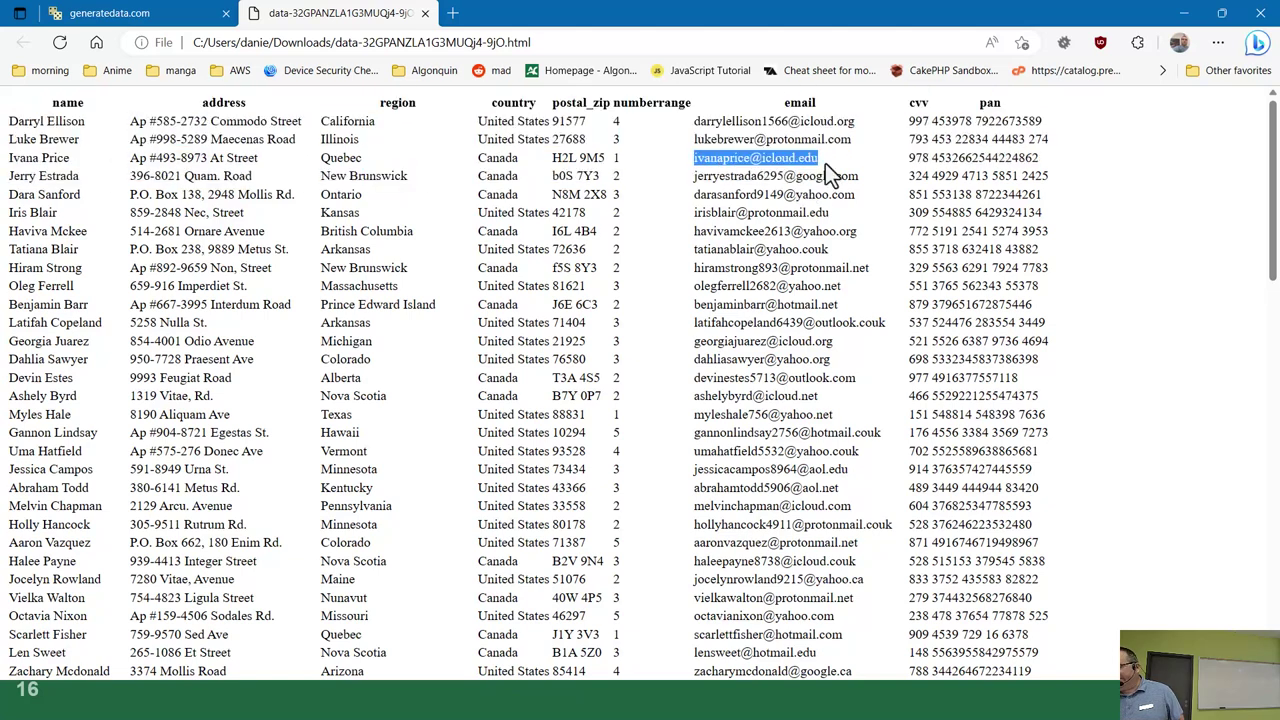
double_click(934, 160)
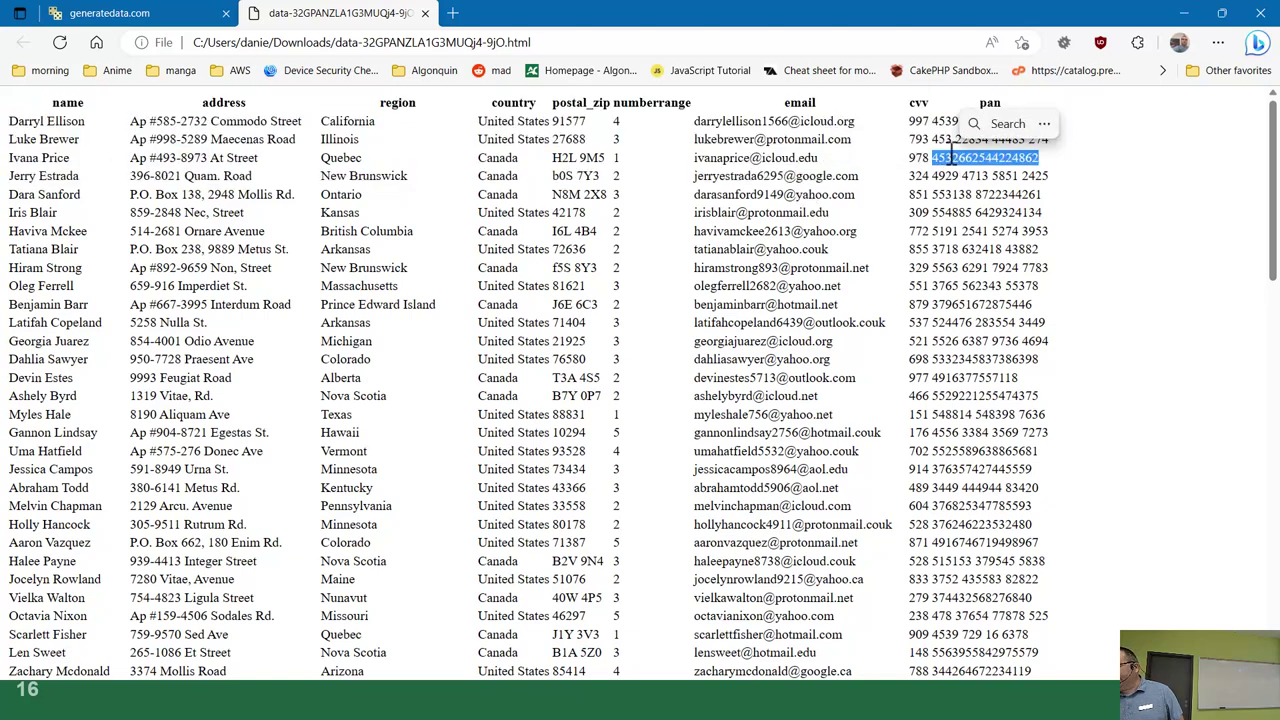
double_click(924, 158)
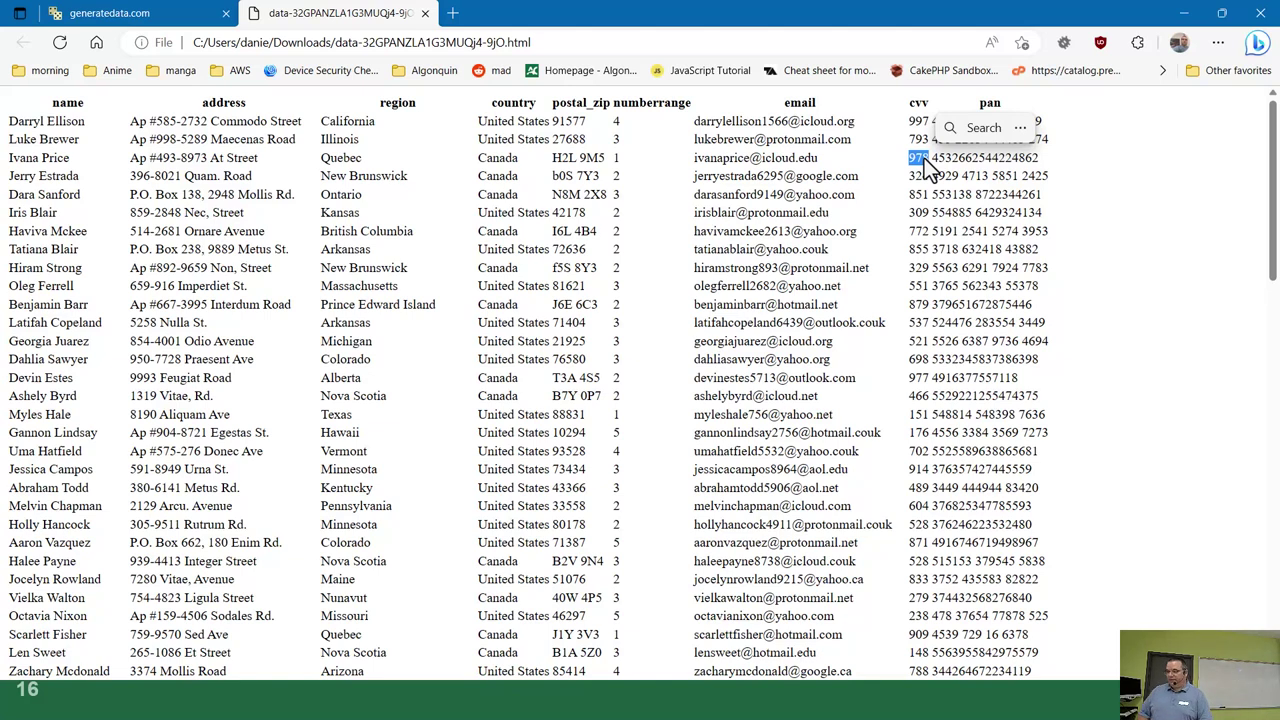
- Close the generated data file and the Generate dialog, and clear the generator page of all its rows
click(424, 13)
click(778, 319)
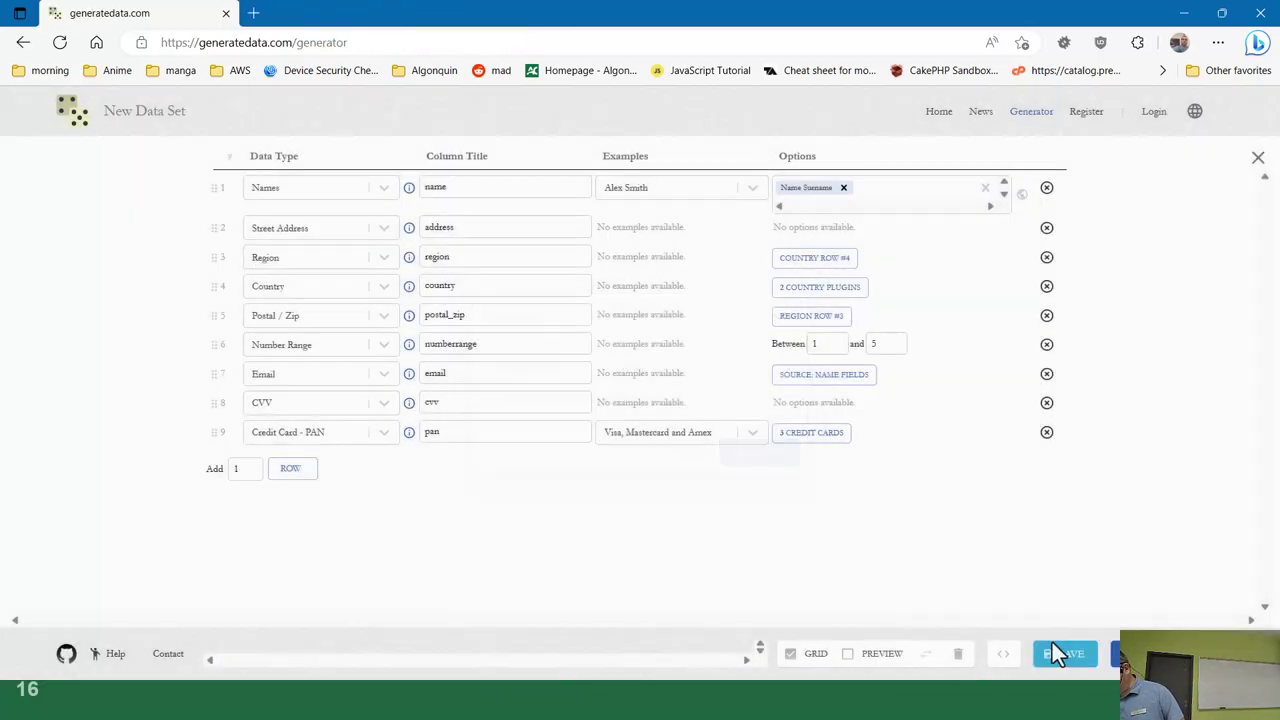
click(958, 655)
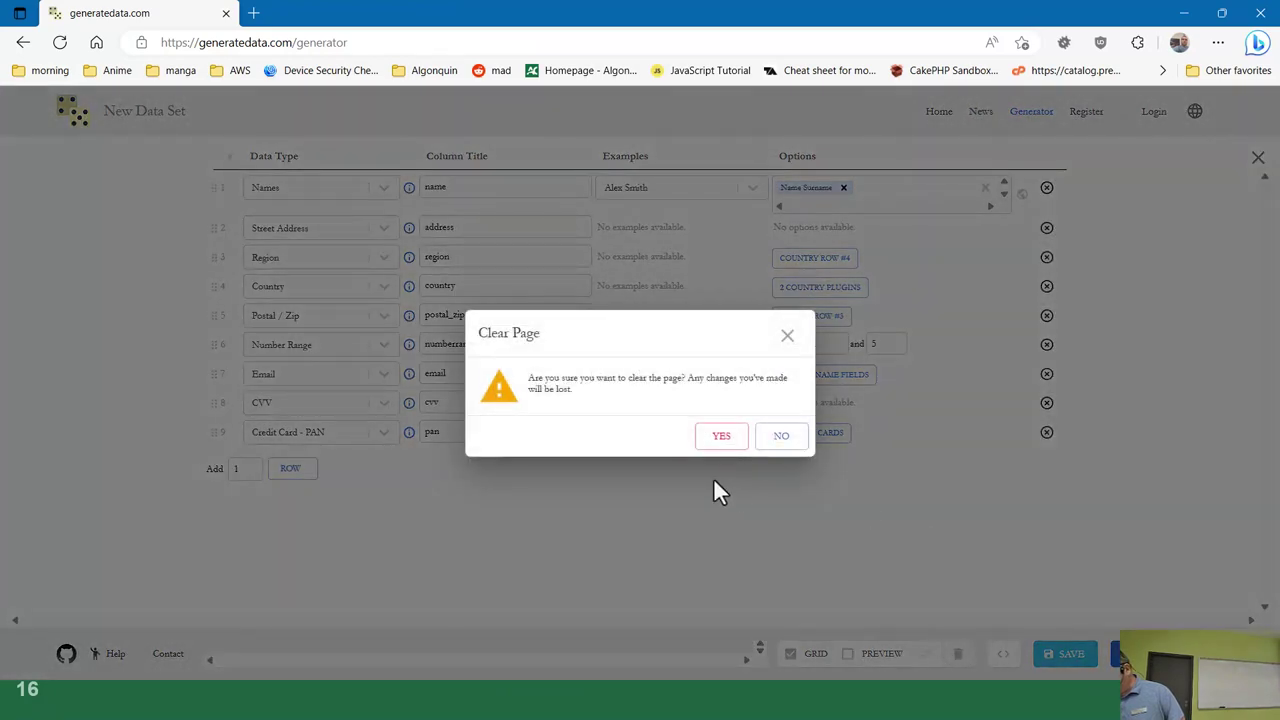
click(722, 440)
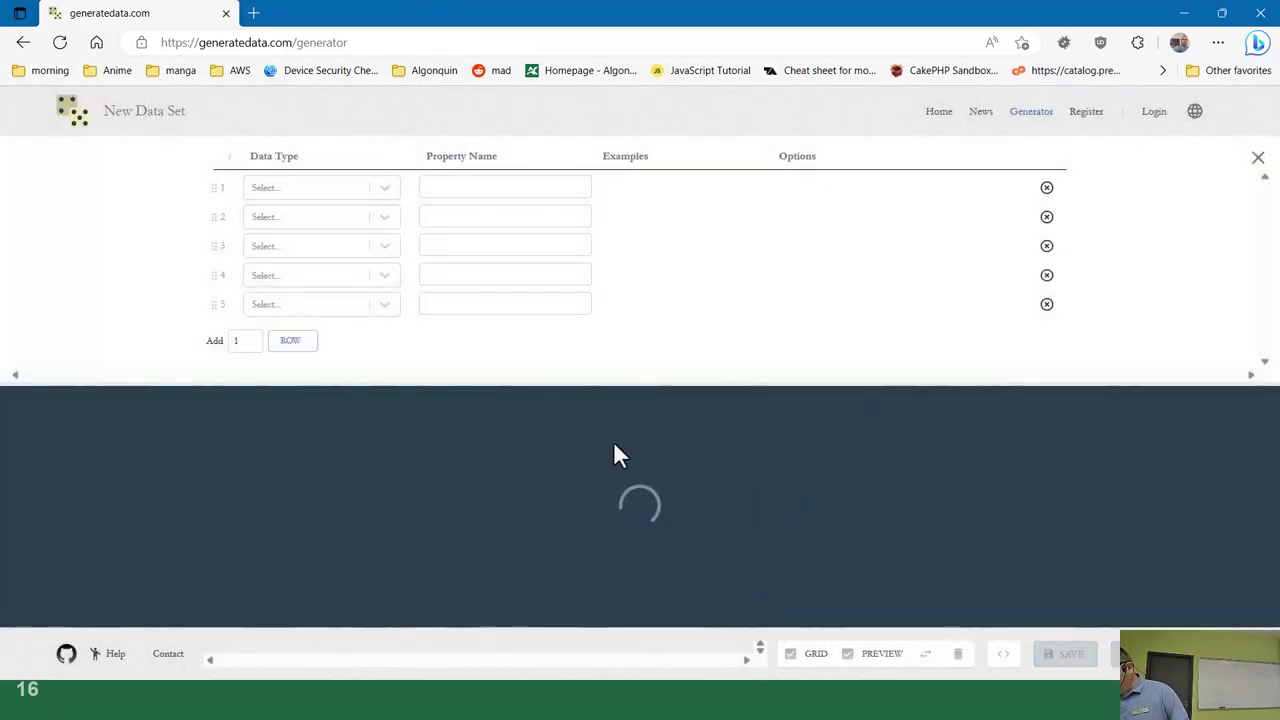
- Try to get the stuck preview to load by toggling the grid and preview panels and by restoring and re-maximizing the browser window
click(1258, 158)
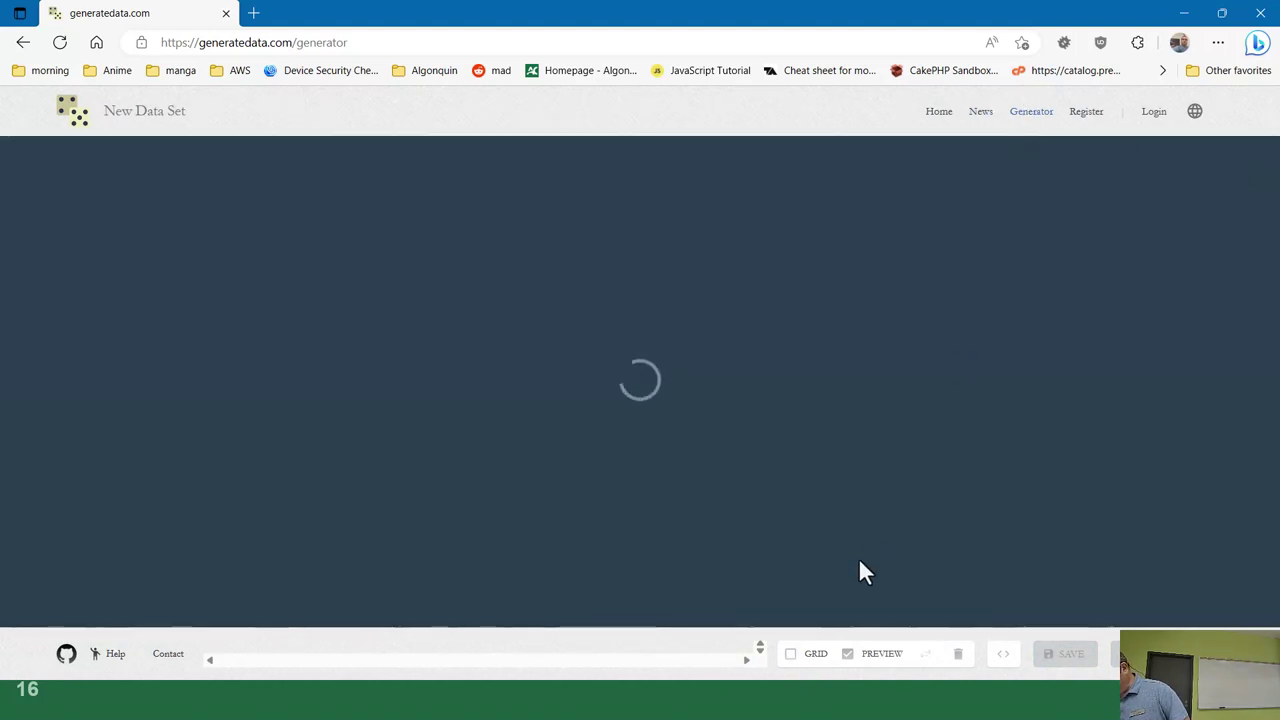
click(849, 656)
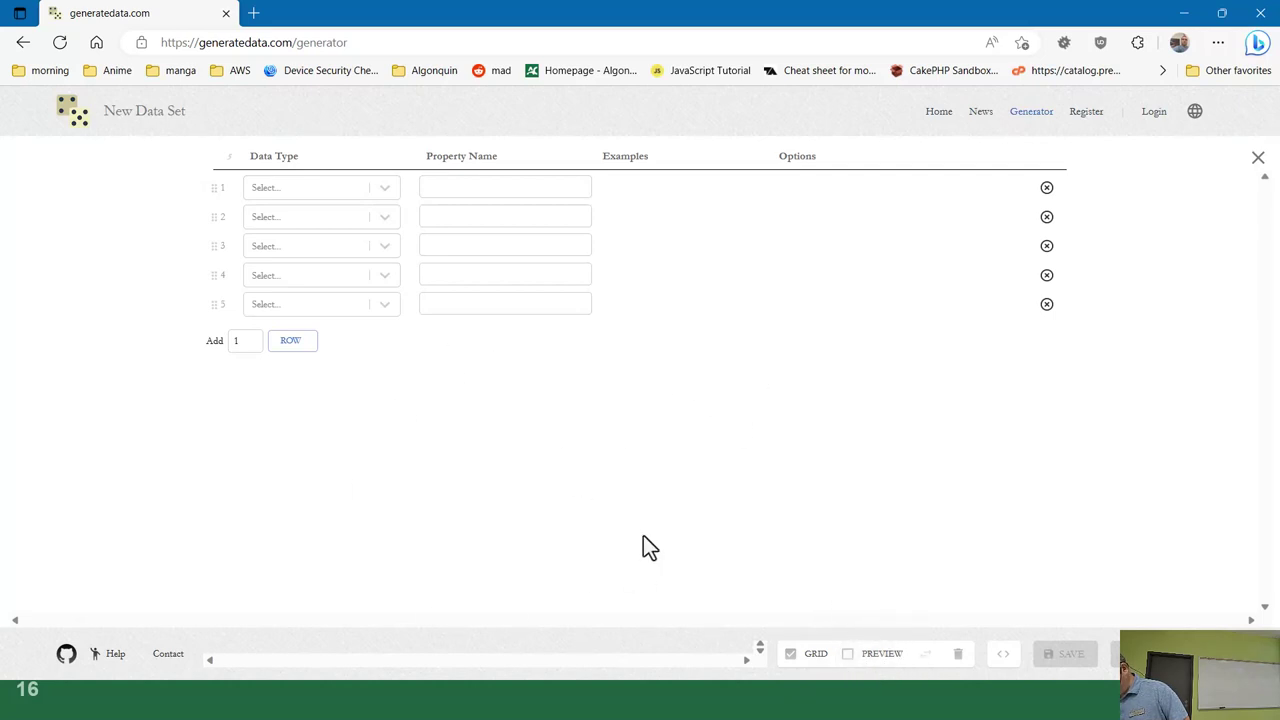
click(1222, 13)
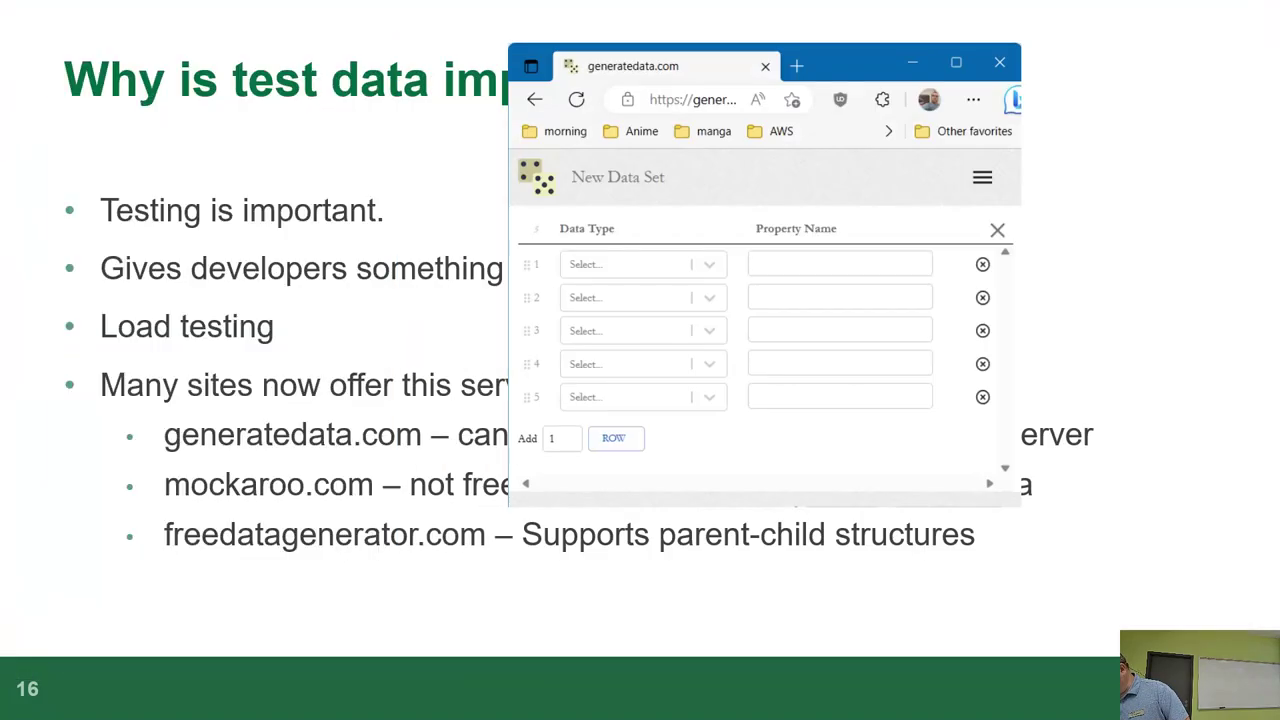
click(946, 66)
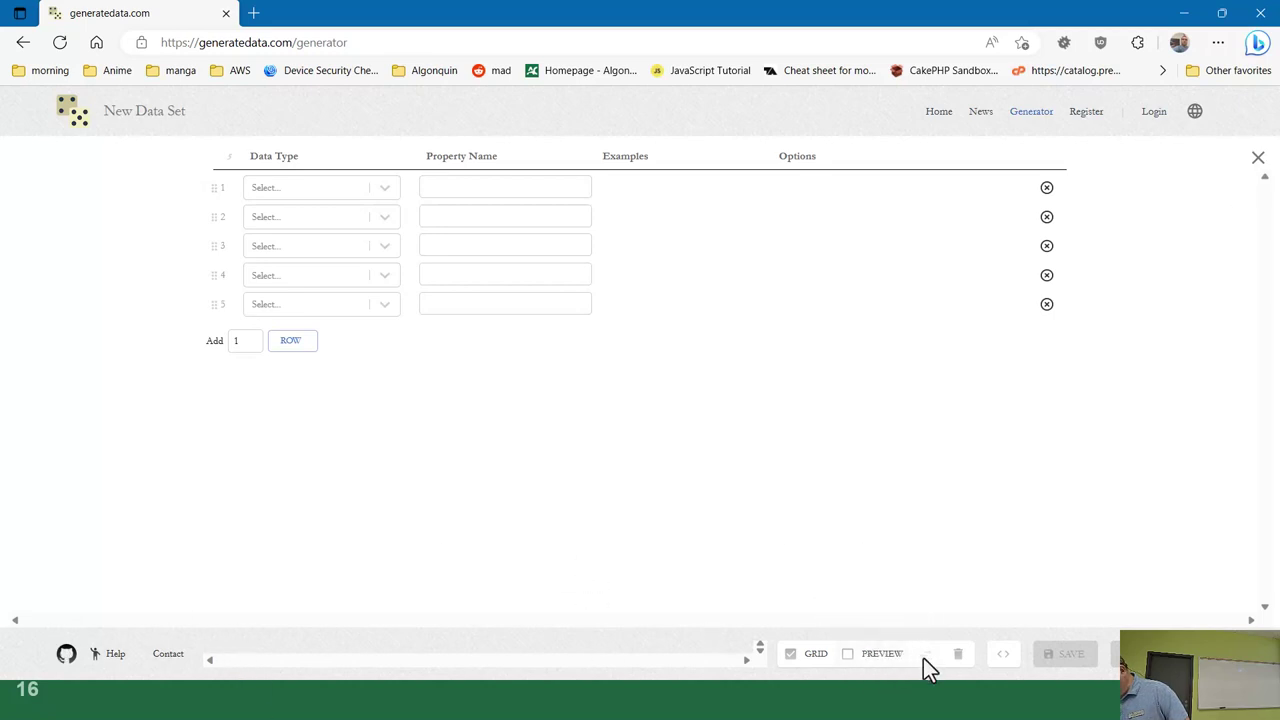
click(852, 658)
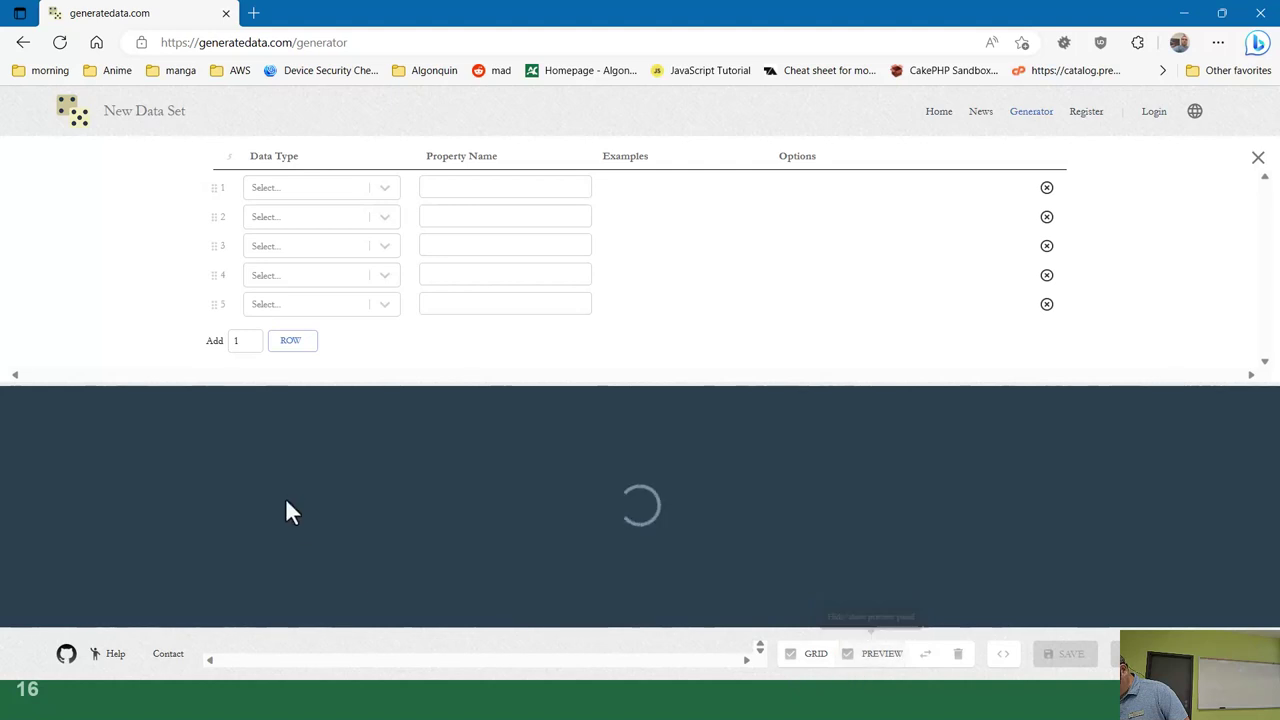
- Set the first row's data type to Names, hide and reshow the preview, and switch the grid and preview to a side-by-side layout
click(390, 195)
click(337, 240)
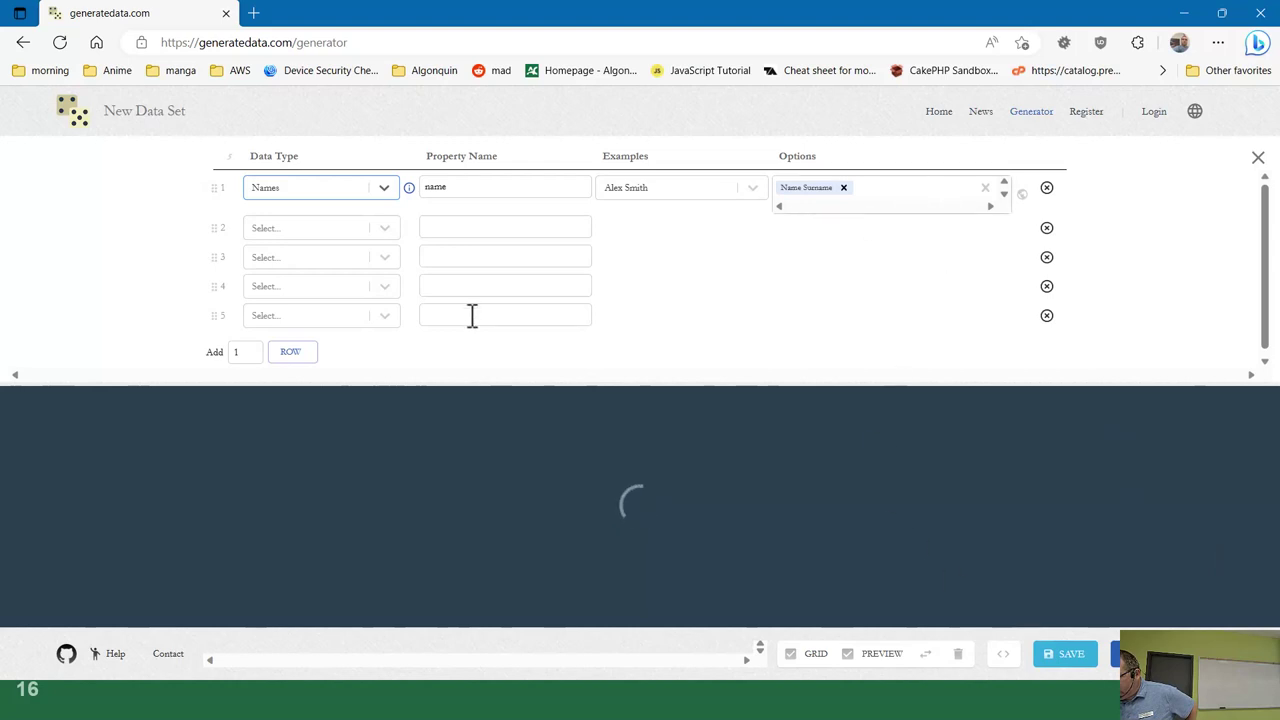
click(847, 655)
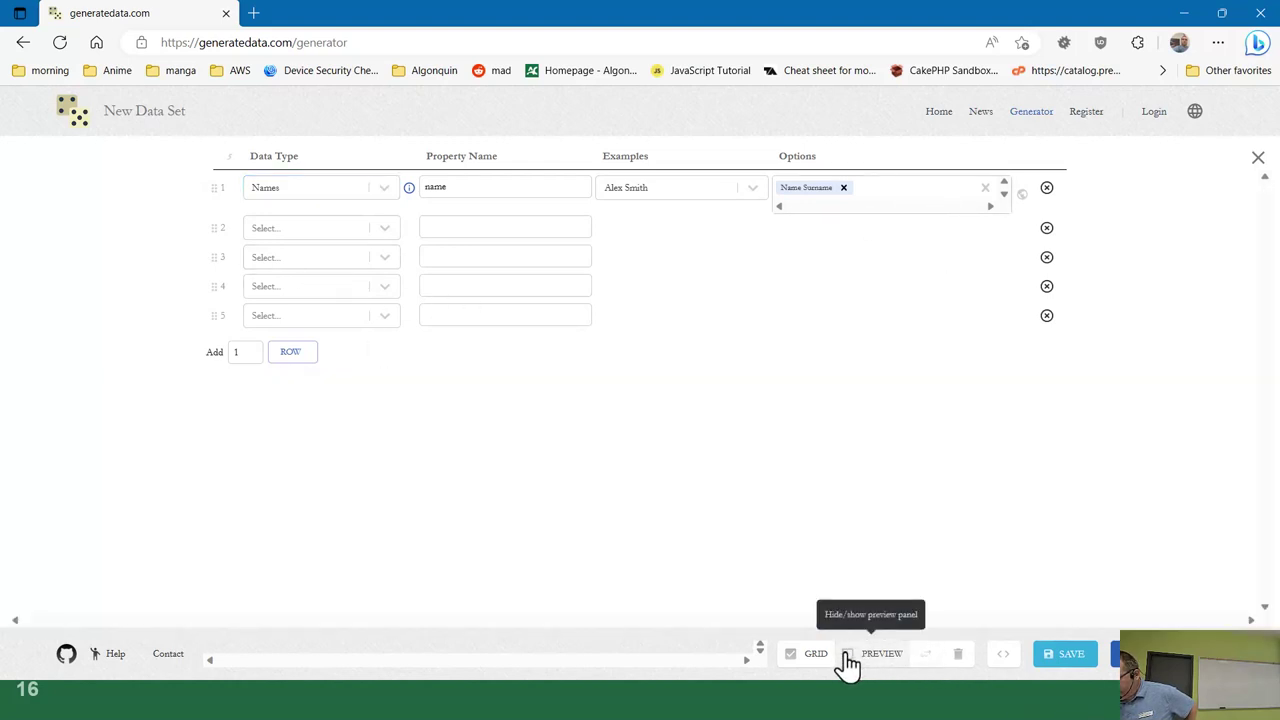
click(847, 655)
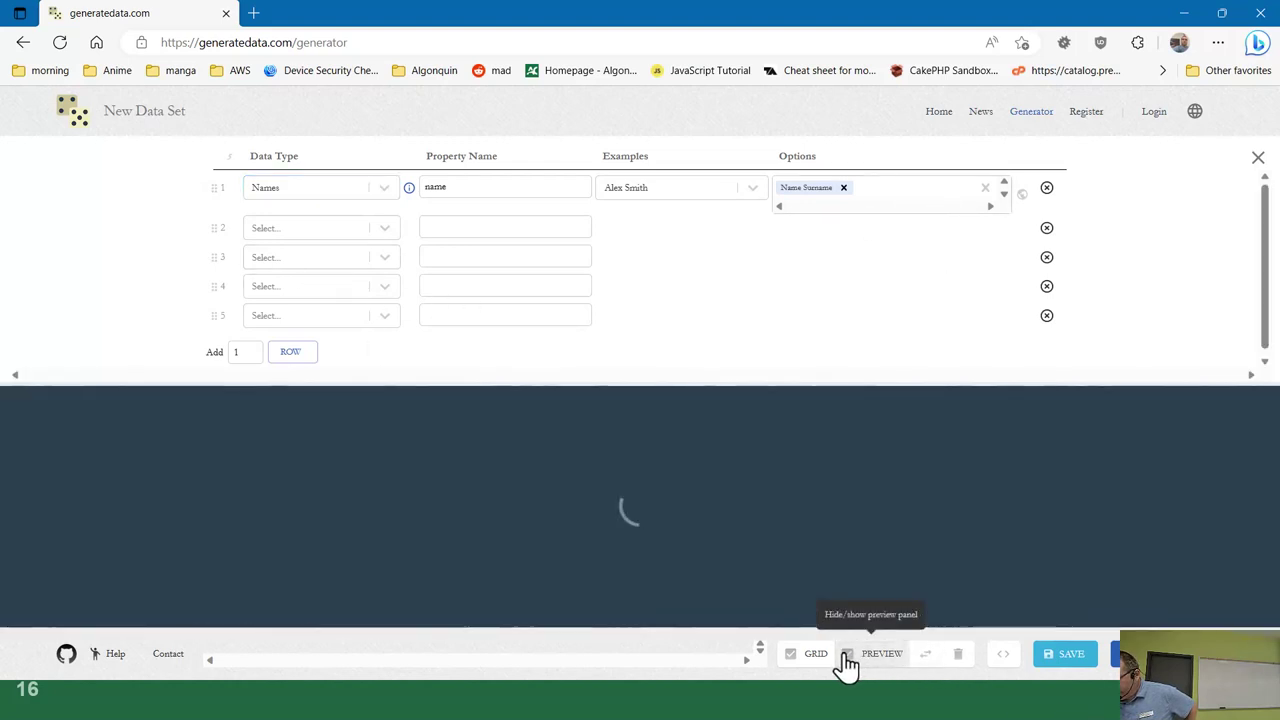
click(927, 656)
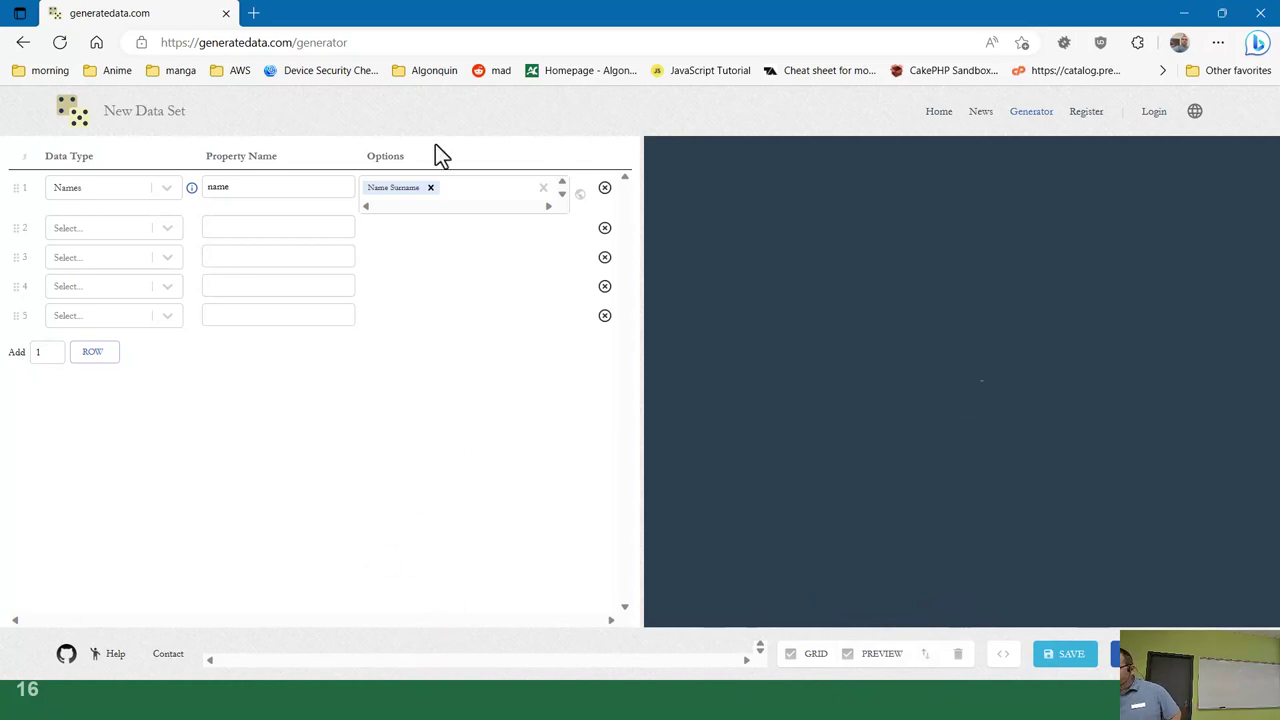
- Open generatedata.com in a new InPrivate window and go to its Generator page
click(1218, 42)
click(1076, 123)
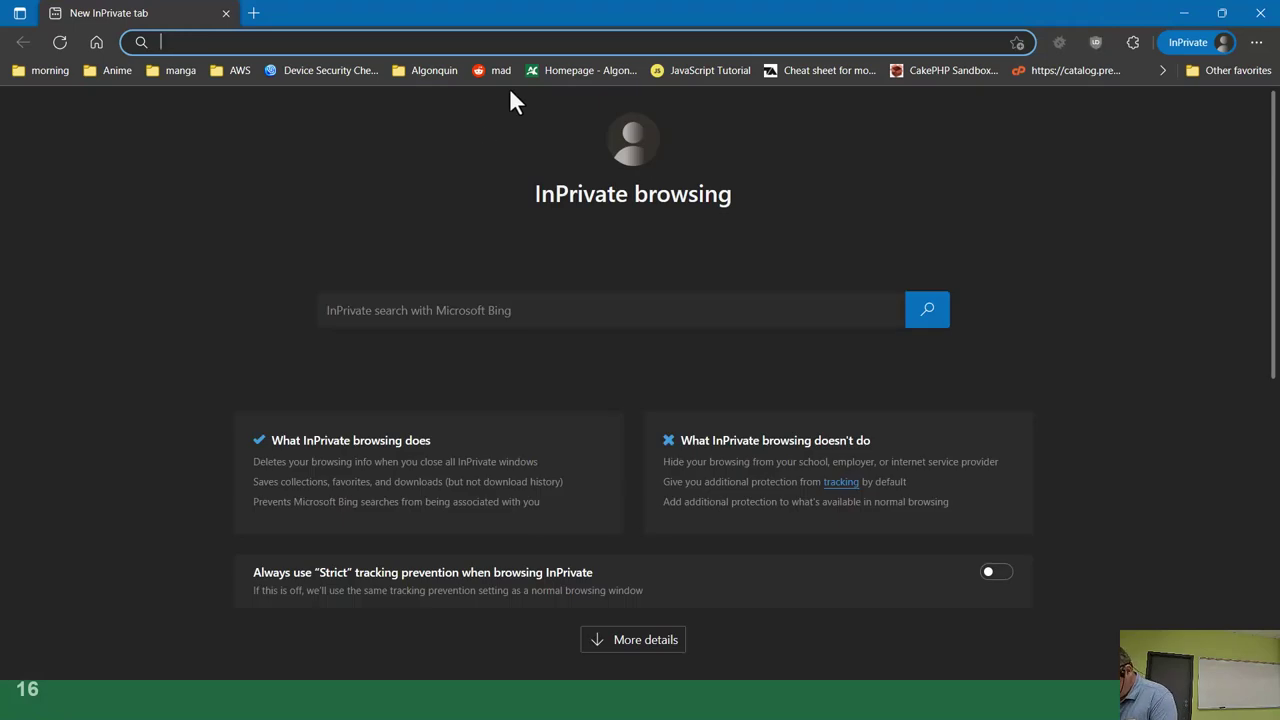
text(generatedata.com/#about)
key(Return)
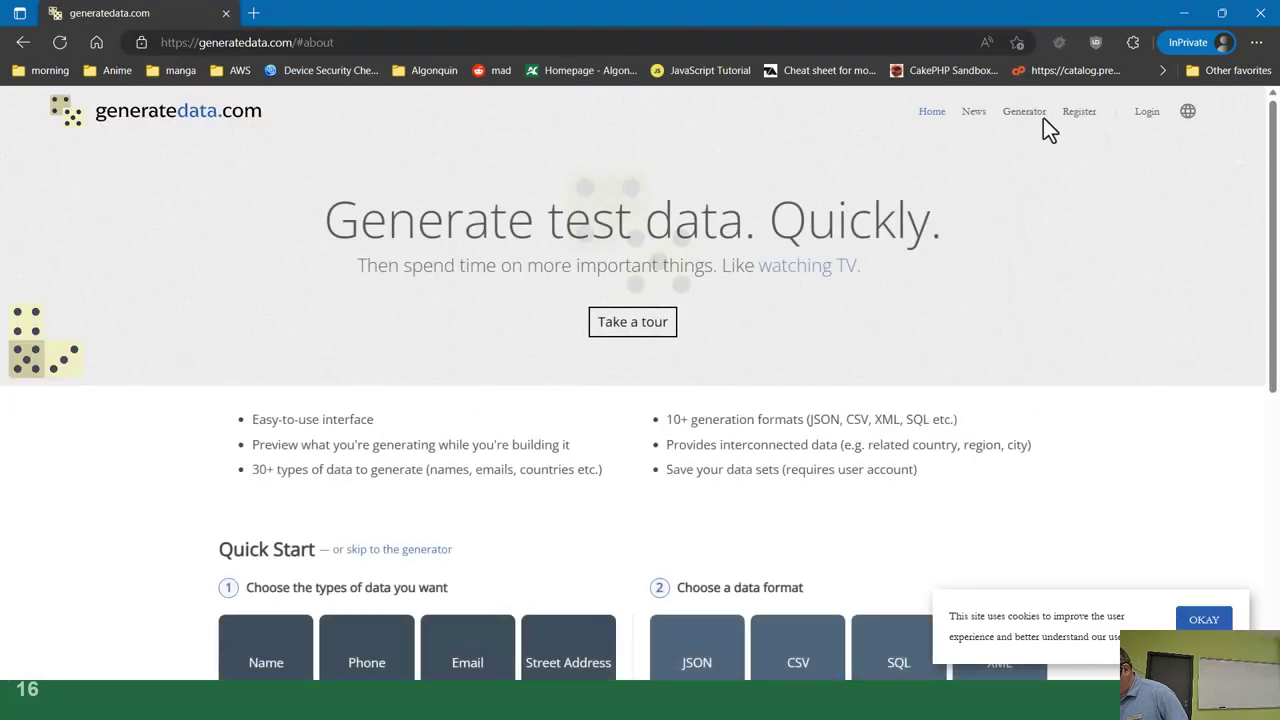
click(1040, 116)
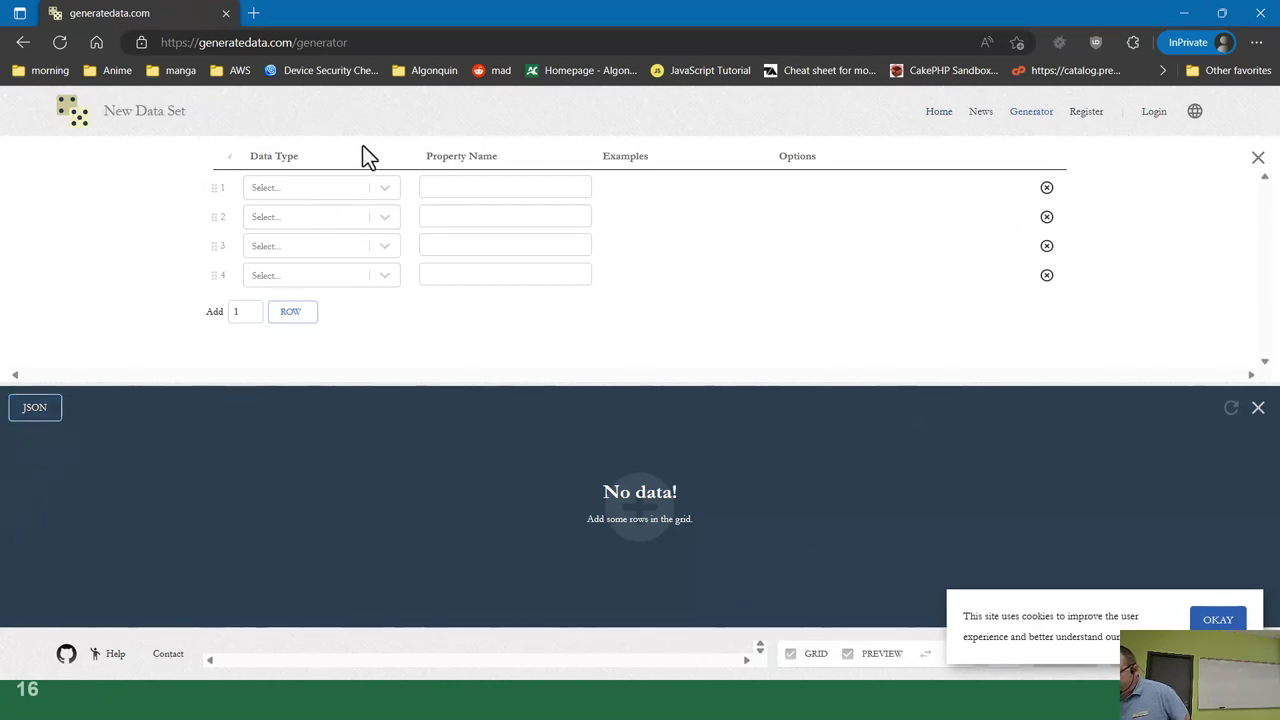
- Set the first row's data type to Names and change the preview's output format from JSON to SQL
click(392, 193)
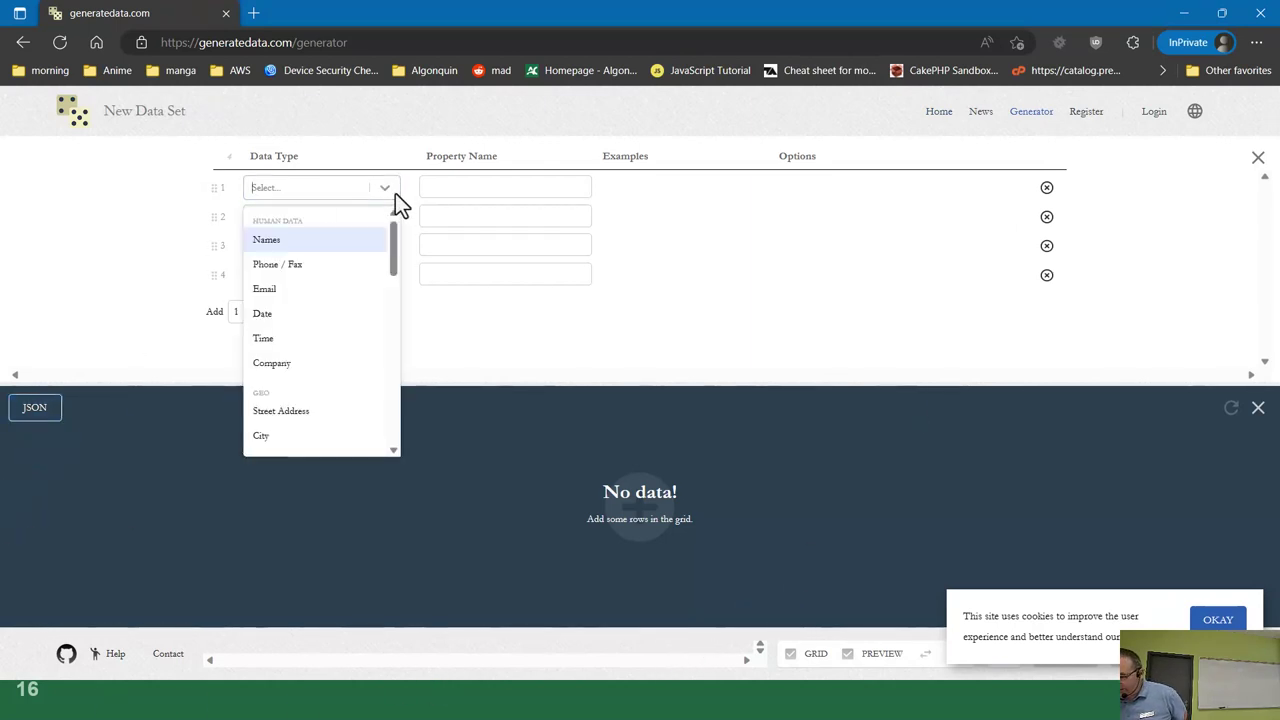
click(368, 240)
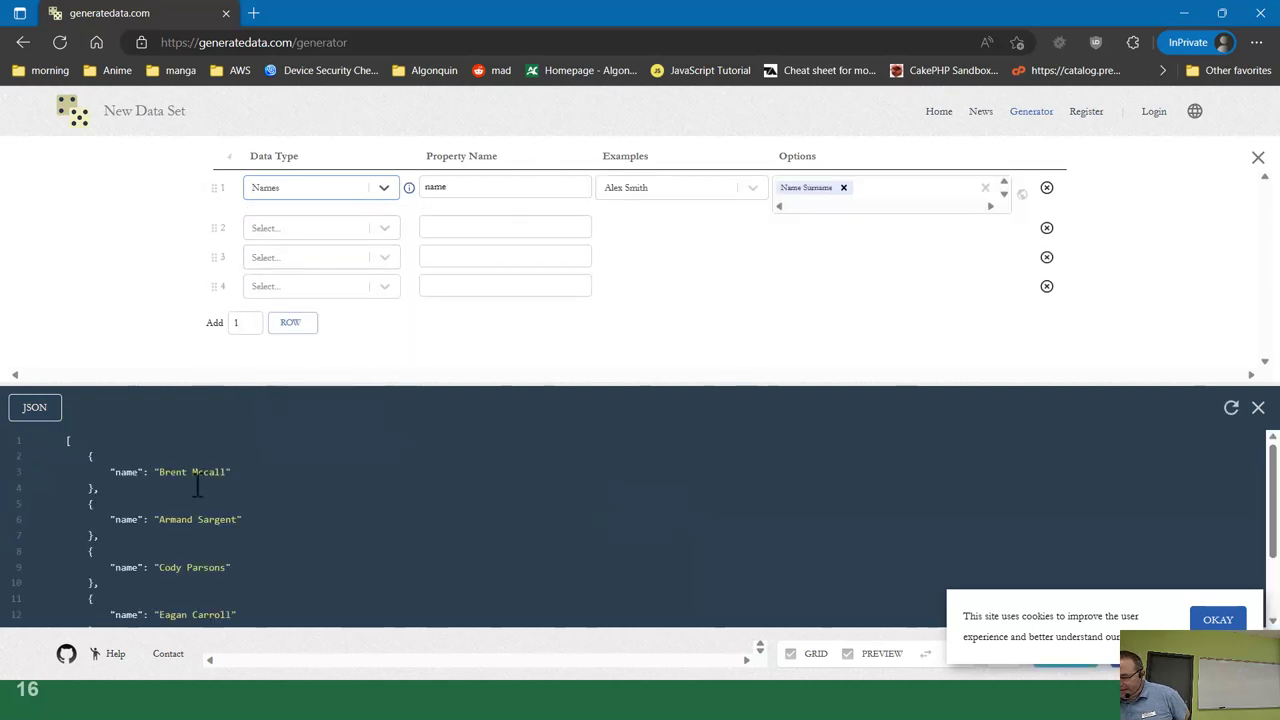
click(42, 415)
click(279, 166)
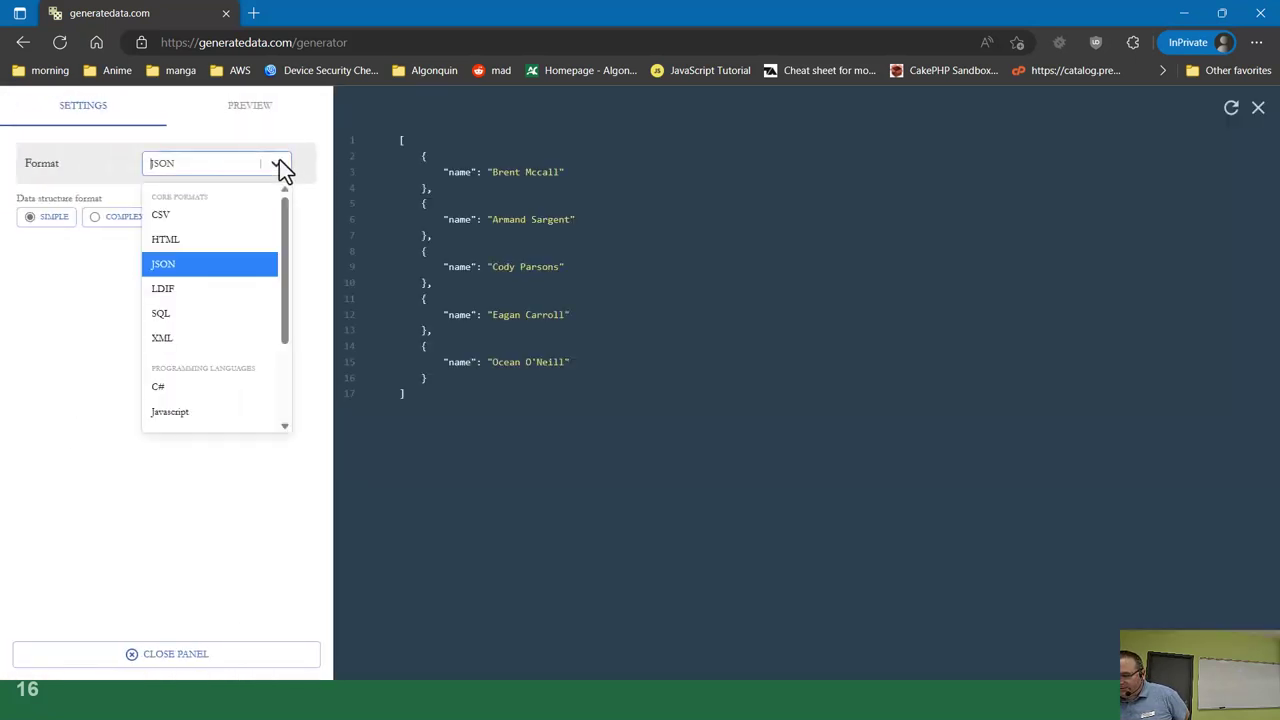
click(199, 319)
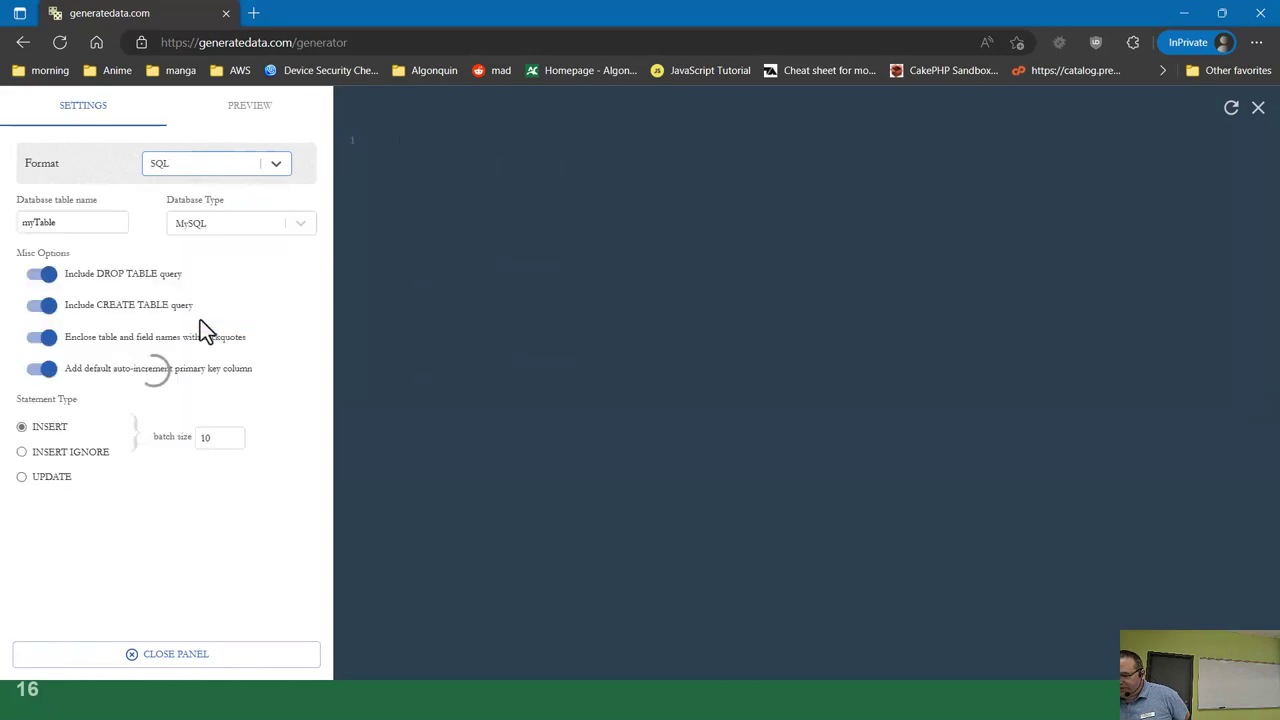
- Exclude the DROP TABLE and CREATE TABLE queries from the SQL output
click(42, 304)
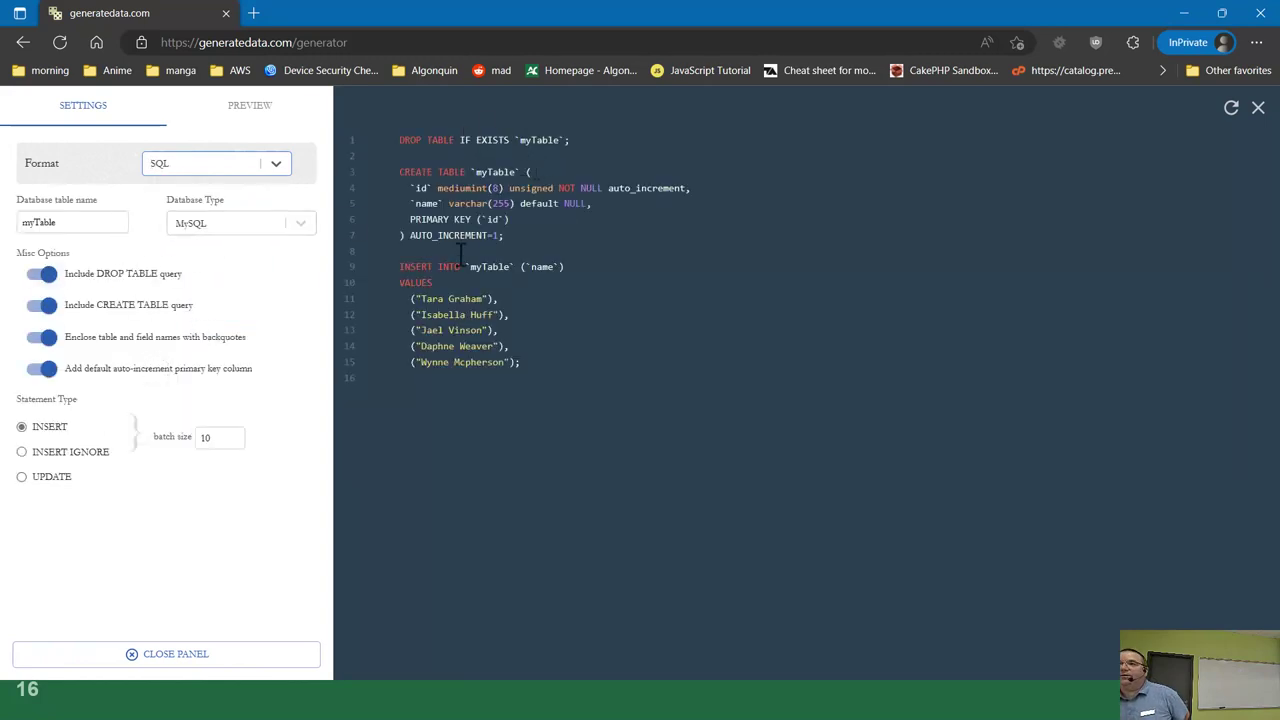
click(42, 274)
click(45, 306)
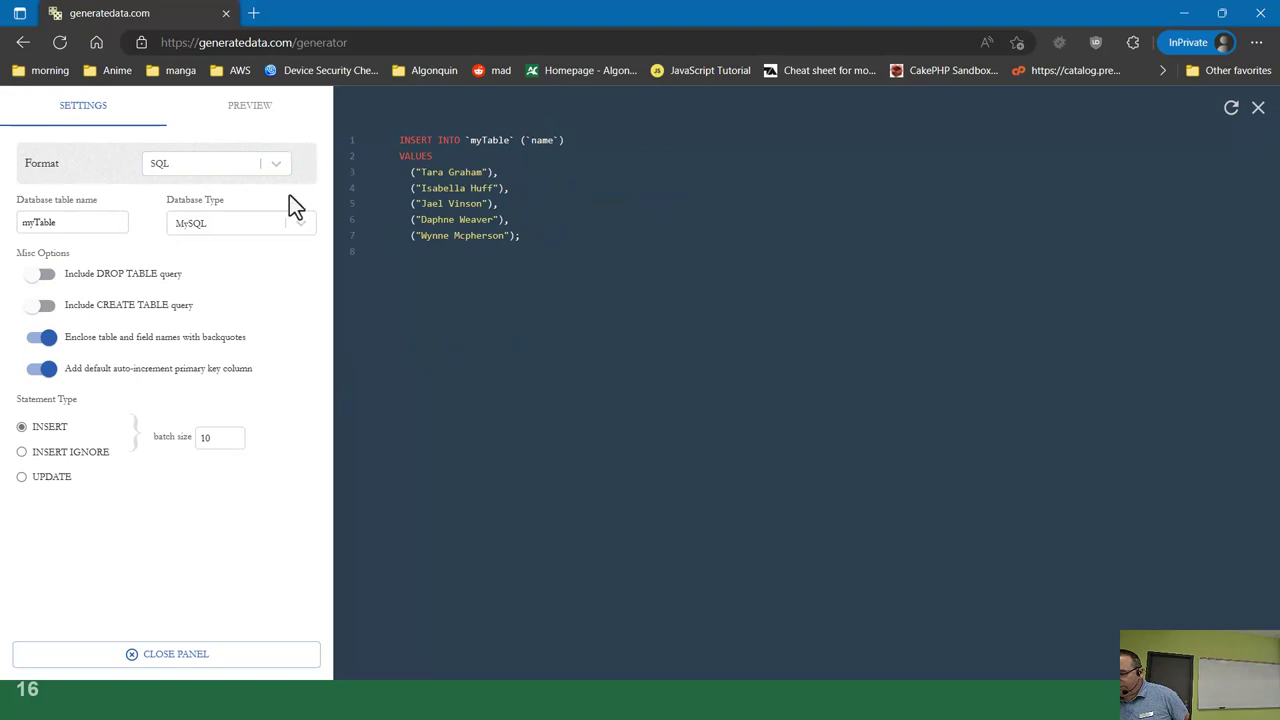
- Preview the SQL output for different databases by setting the database type to Postgres, Oracle and finally MSSQL
click(296, 236)
click(224, 290)
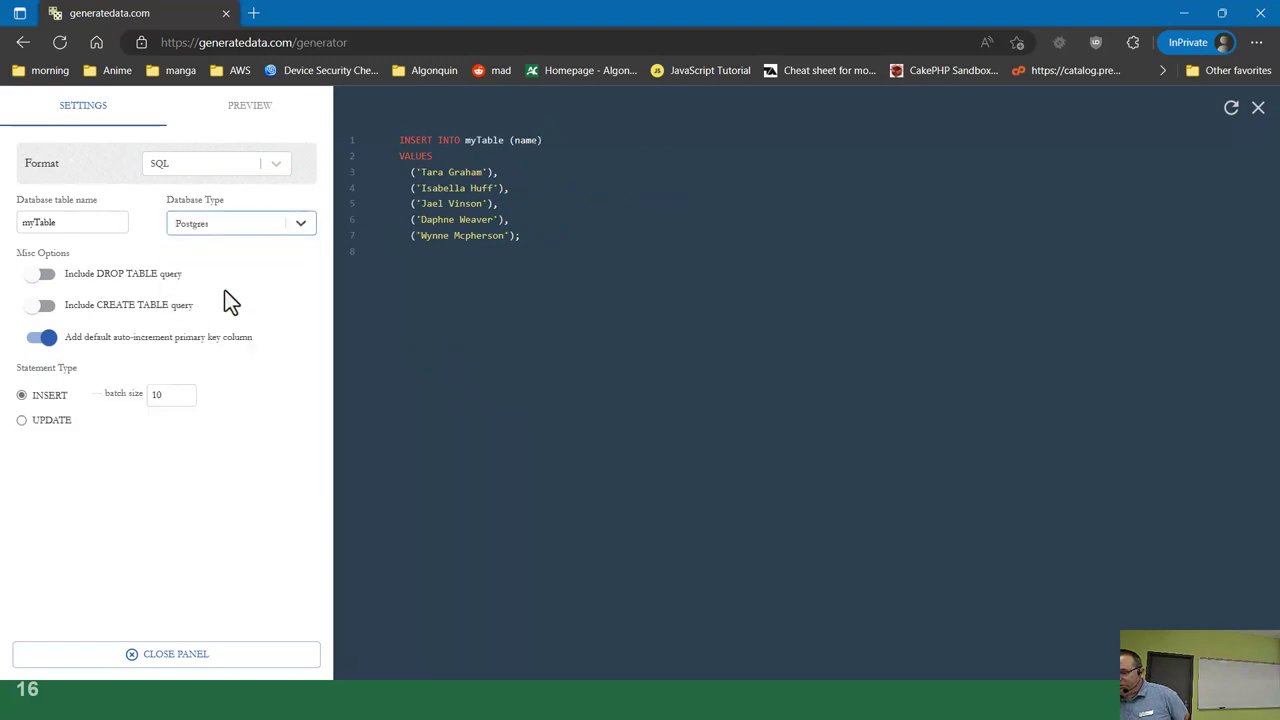
click(306, 222)
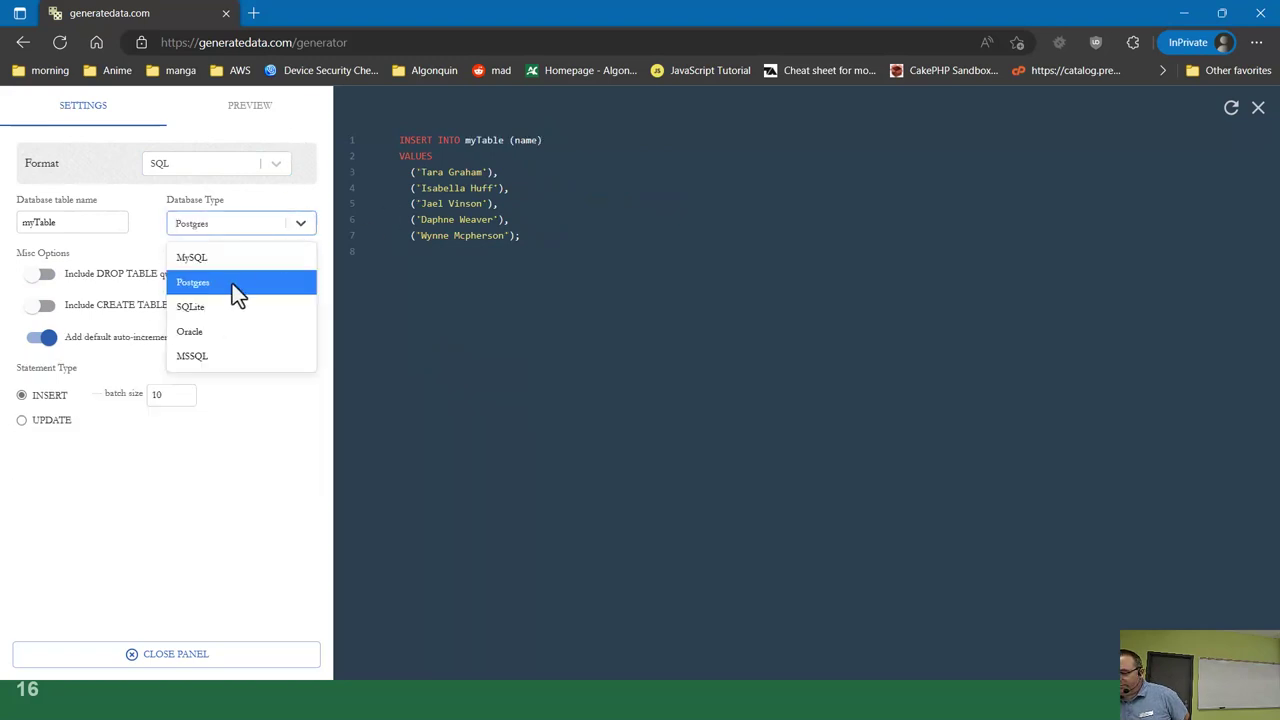
click(220, 335)
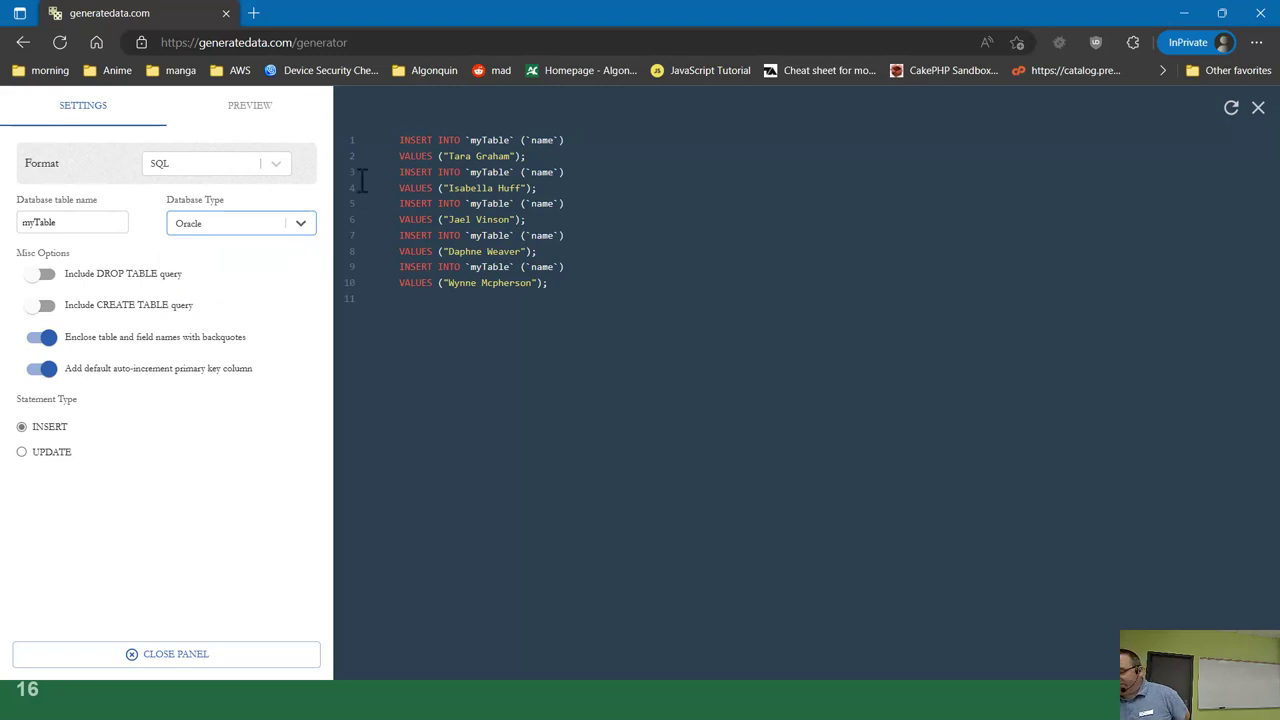
click(299, 232)
click(244, 359)
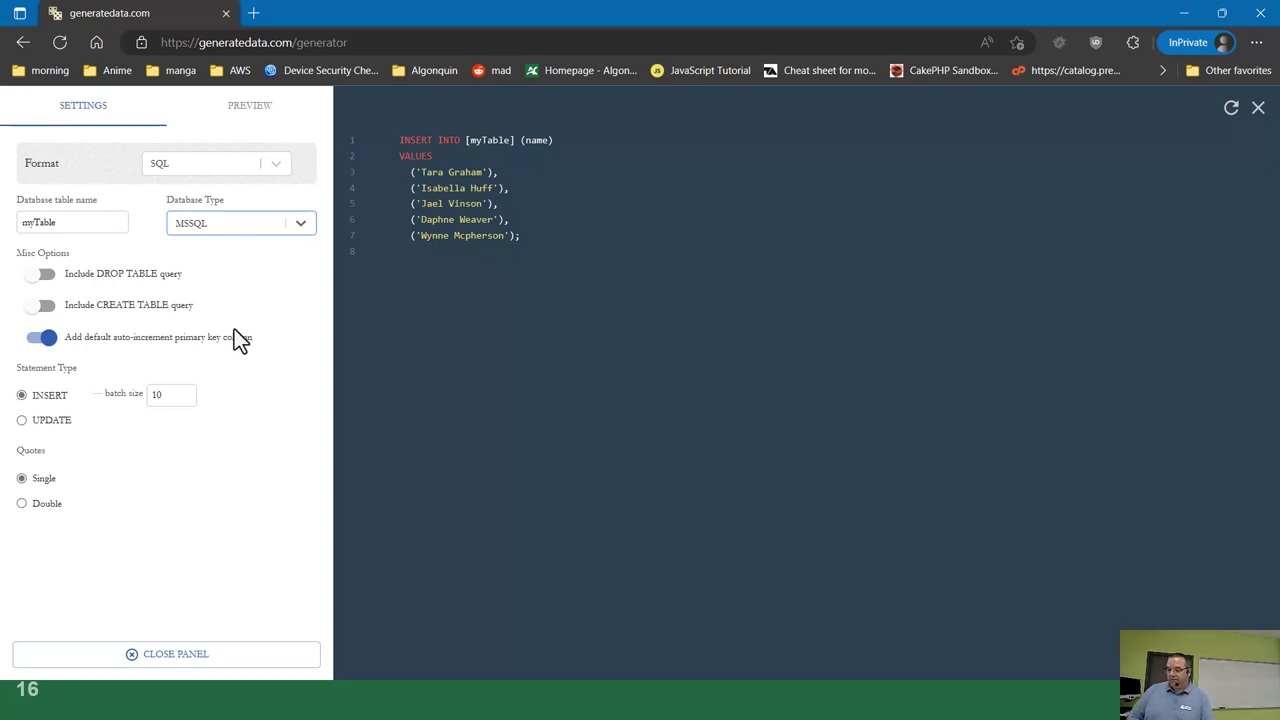
right_click(1057, 6)
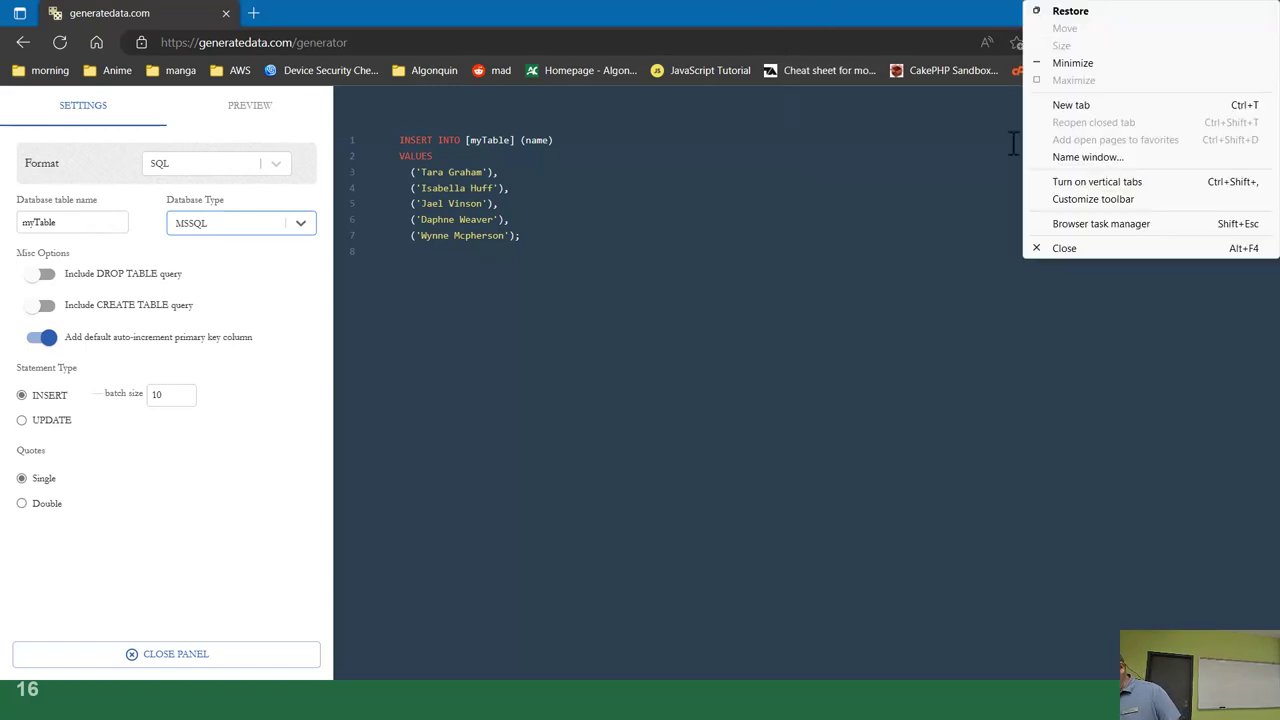
click(178, 604)
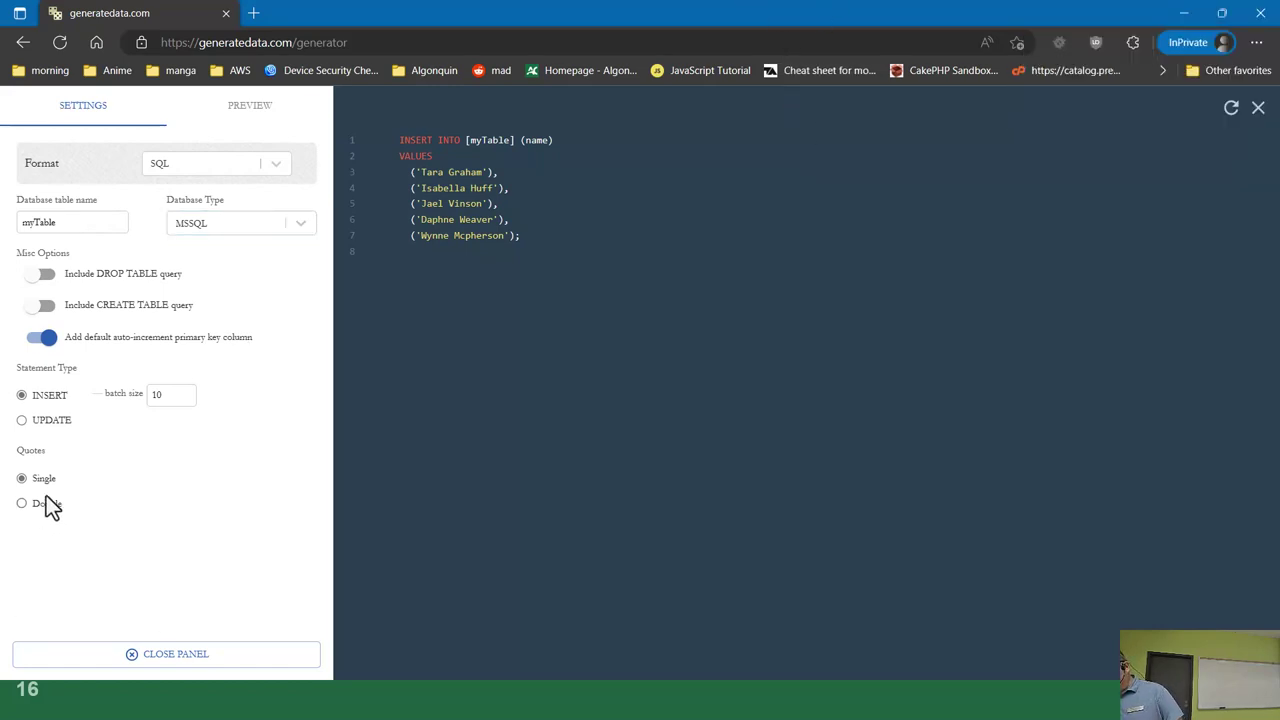
- Preview the generated names in XML and in Python by changing the output format
click(264, 166)
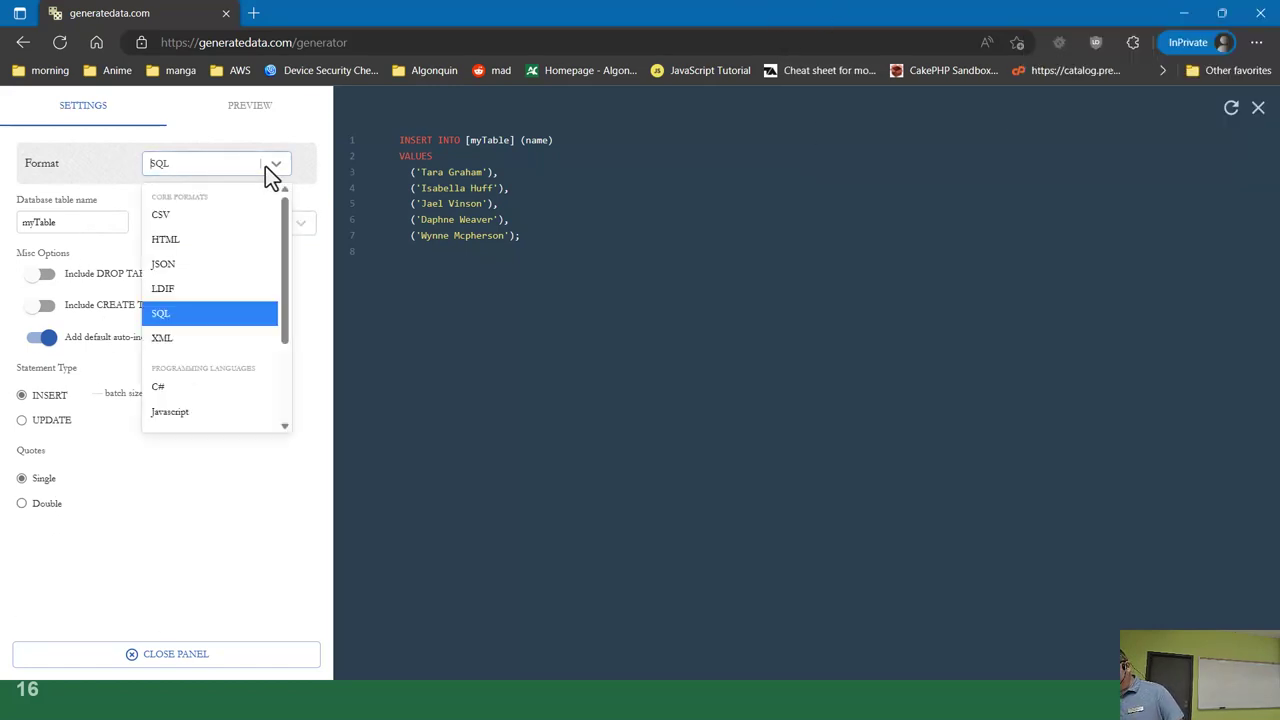
click(186, 341)
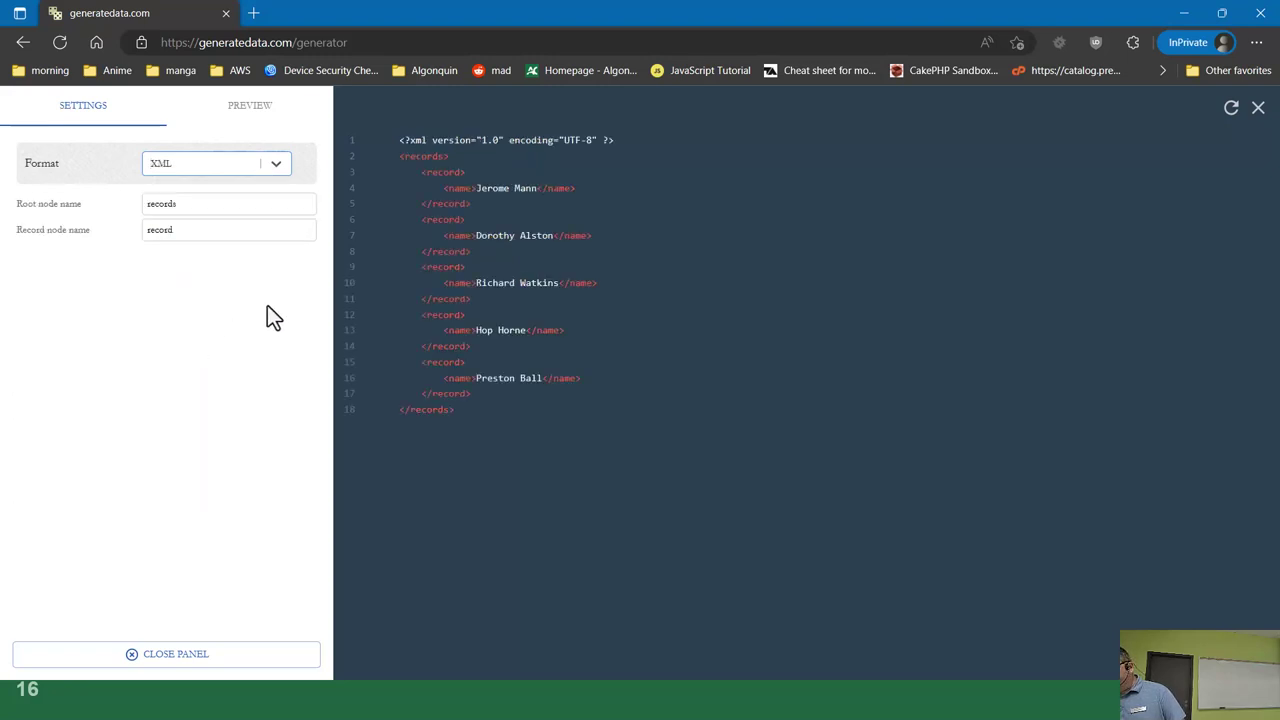
click(225, 171)
scroll(182, 415, down, 2)
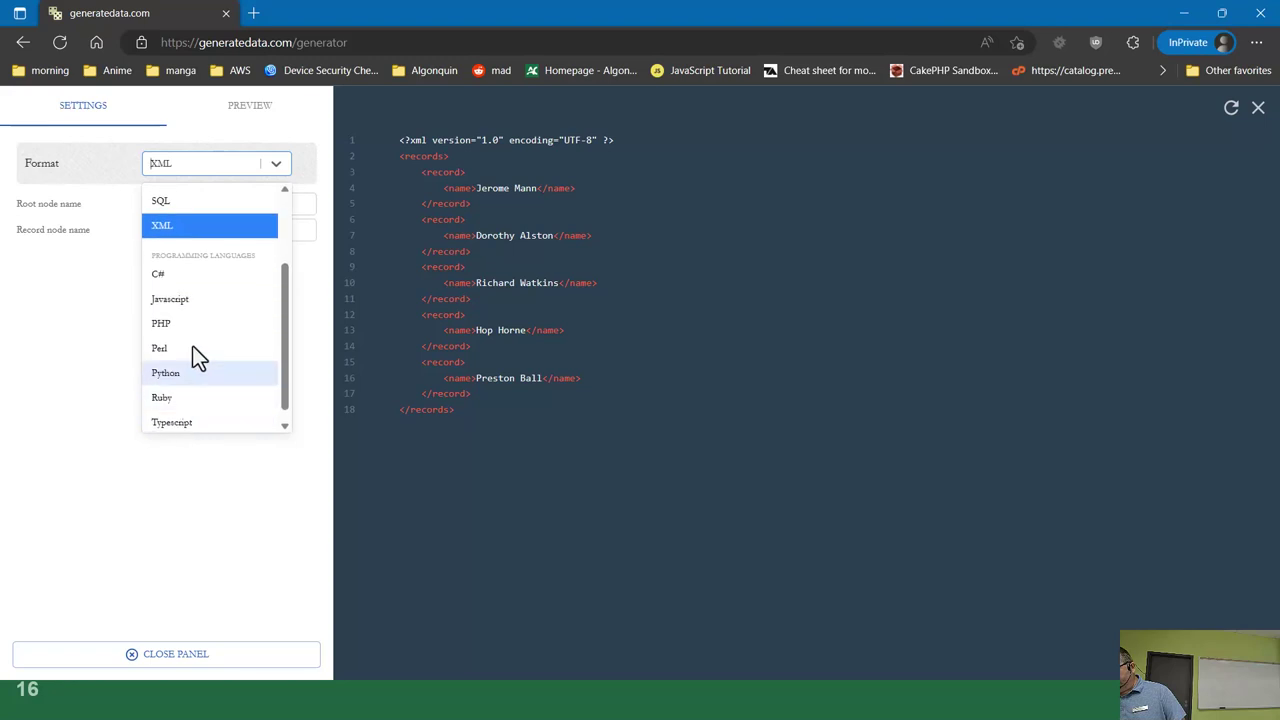
click(193, 377)
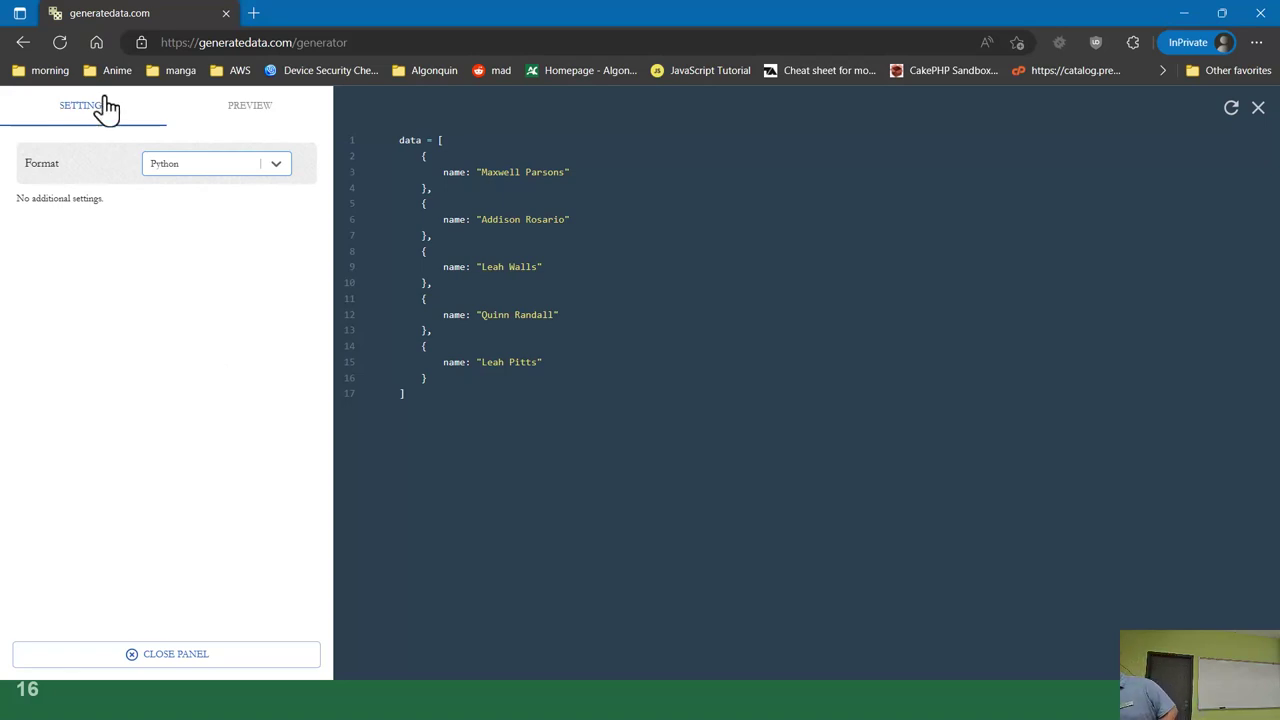
- Switch the output format to C# and to PHP to preview the generated names in each language
click(166, 168)
click(179, 310)
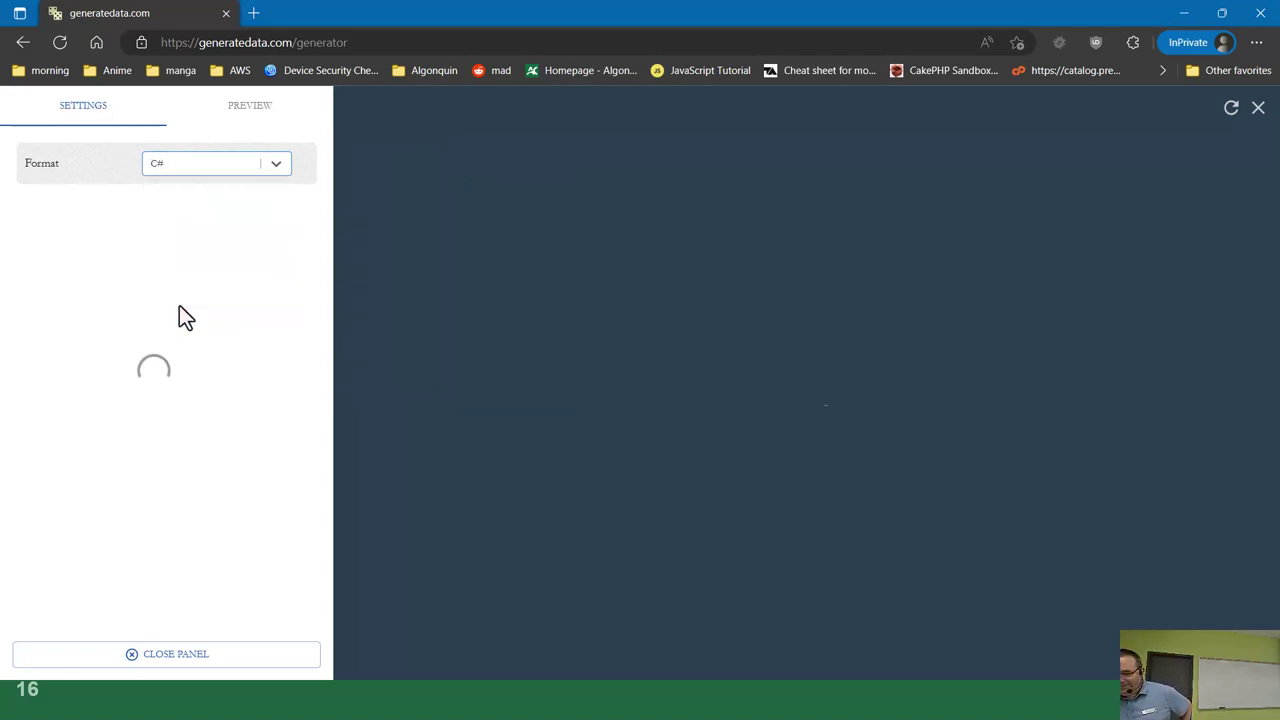
click(210, 166)
scroll(230, 380, down, 2)
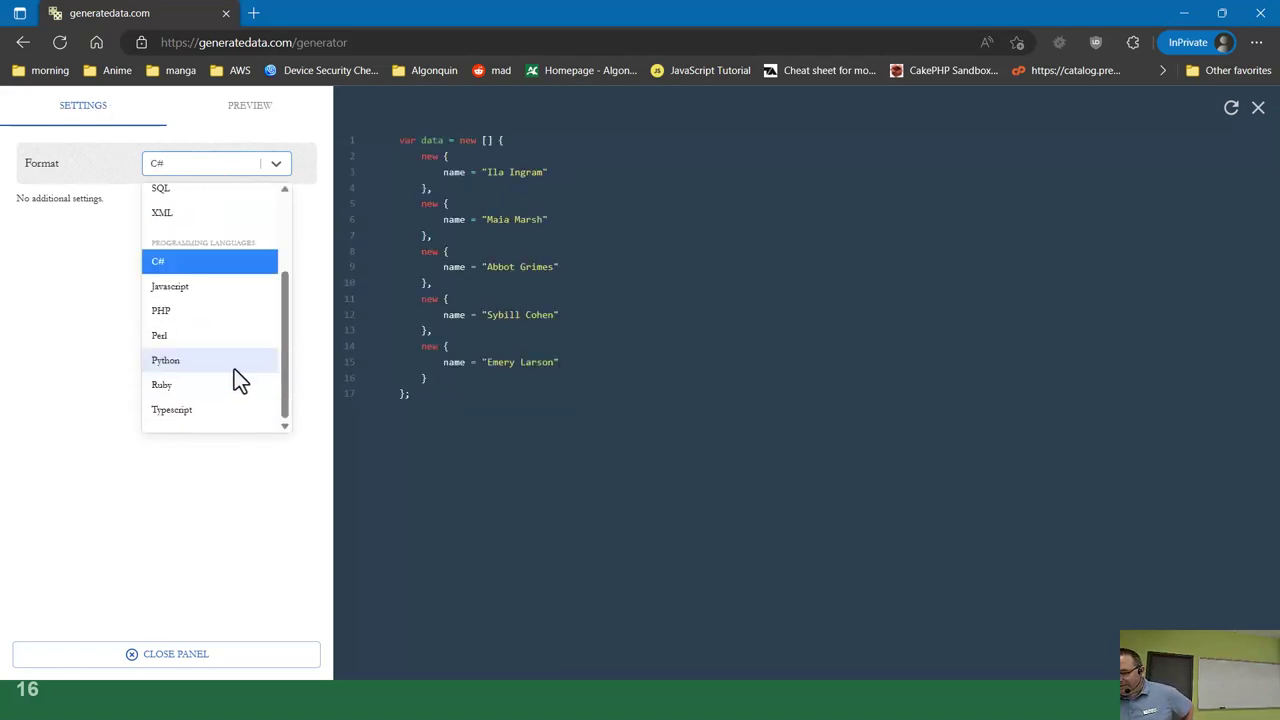
click(184, 312)
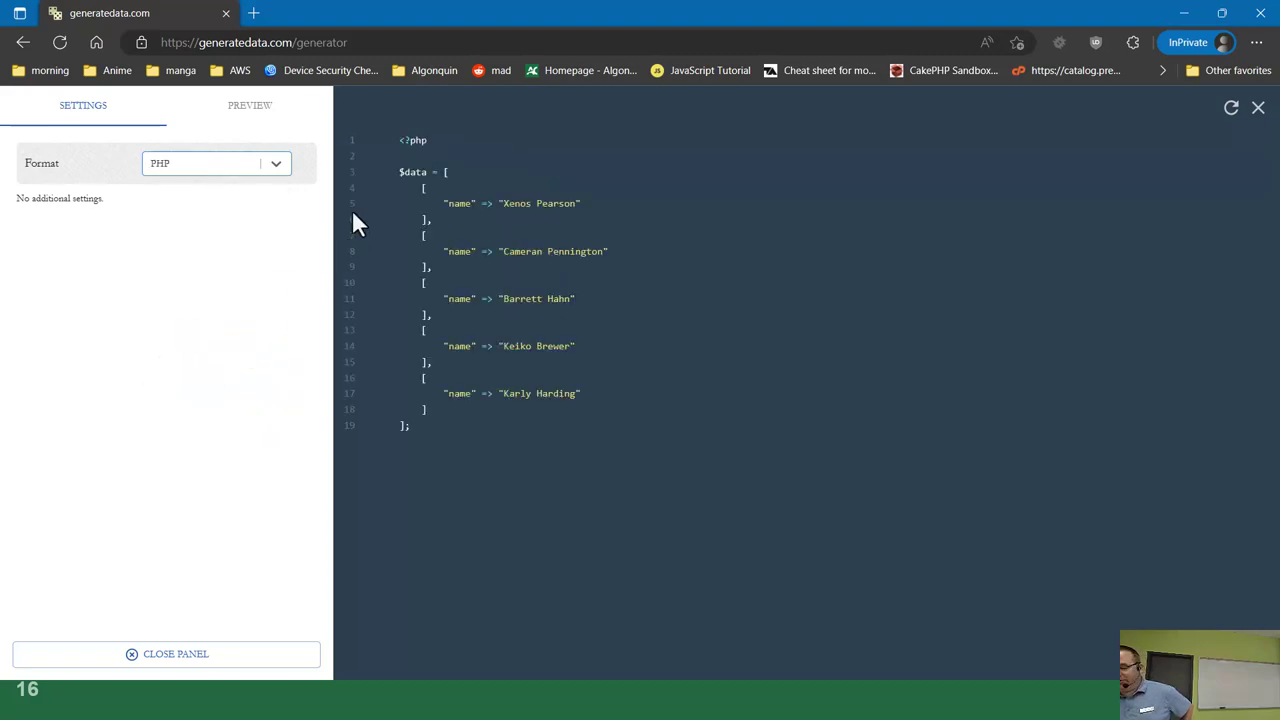
- Set the output format to CSV, and close the preview settings and the InPrivate browser window
click(276, 164)
scroll(178, 366, down, 1)
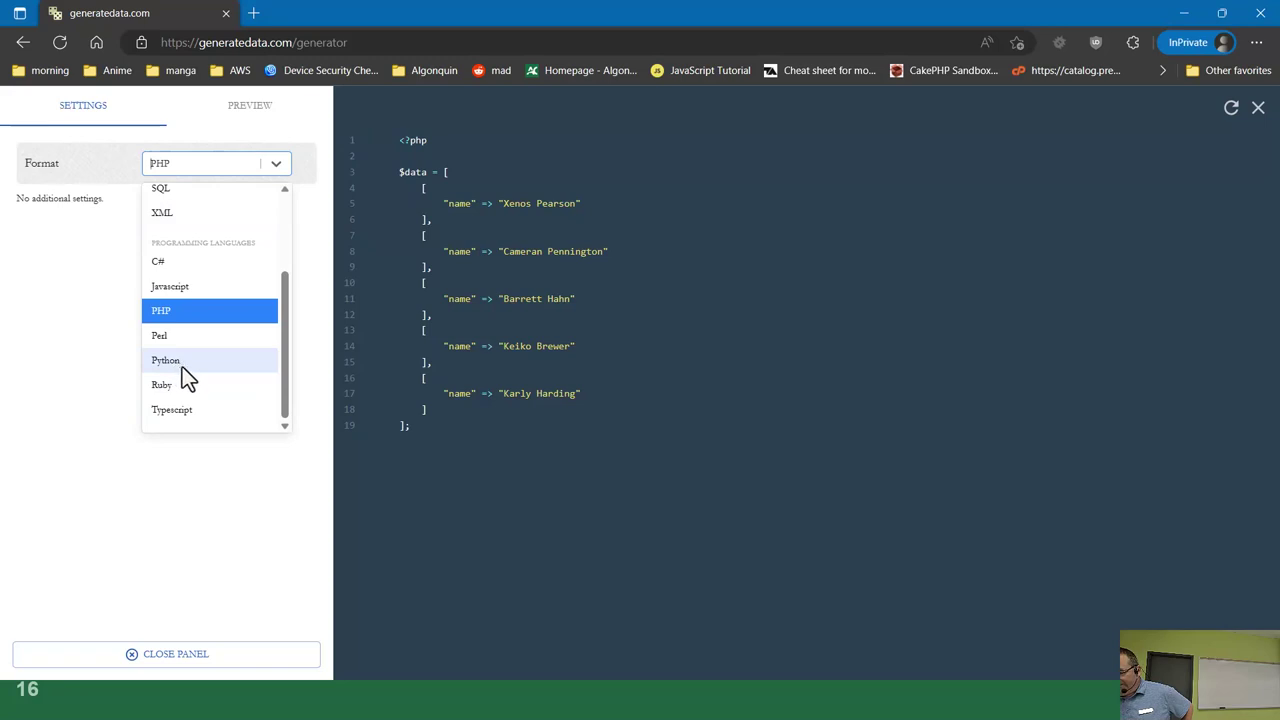
scroll(182, 367, up, 2)
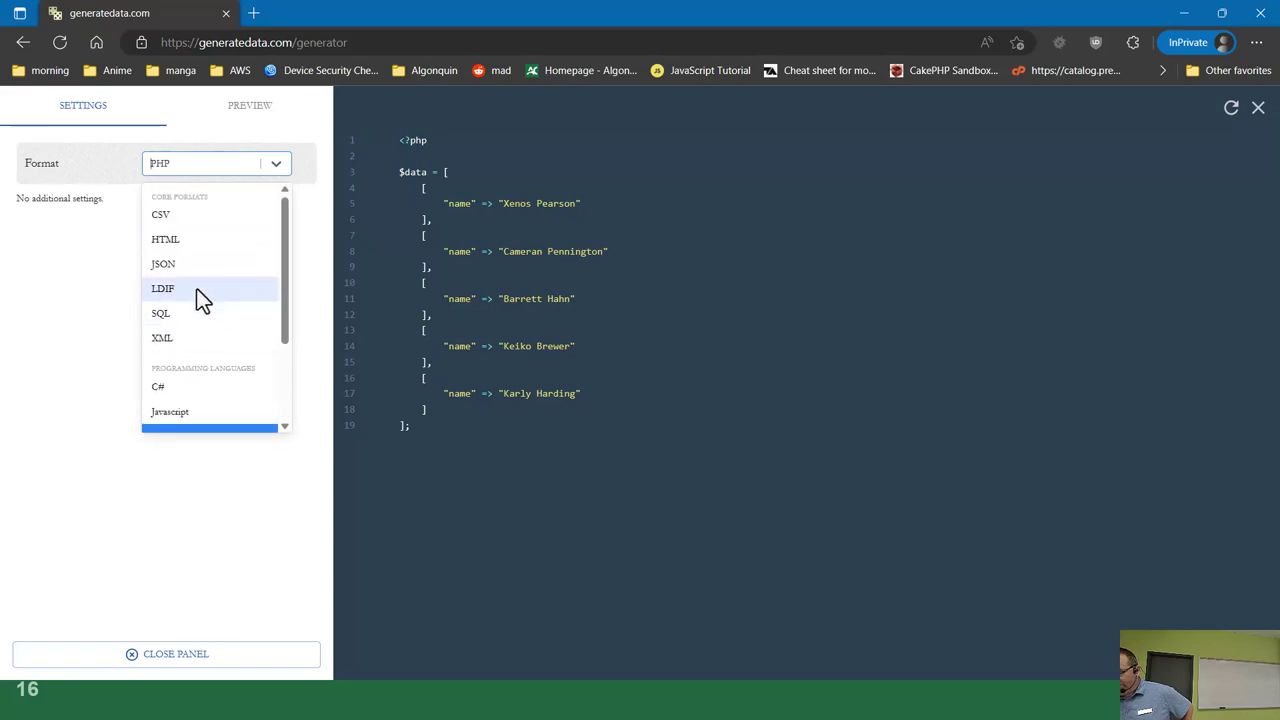
click(215, 216)
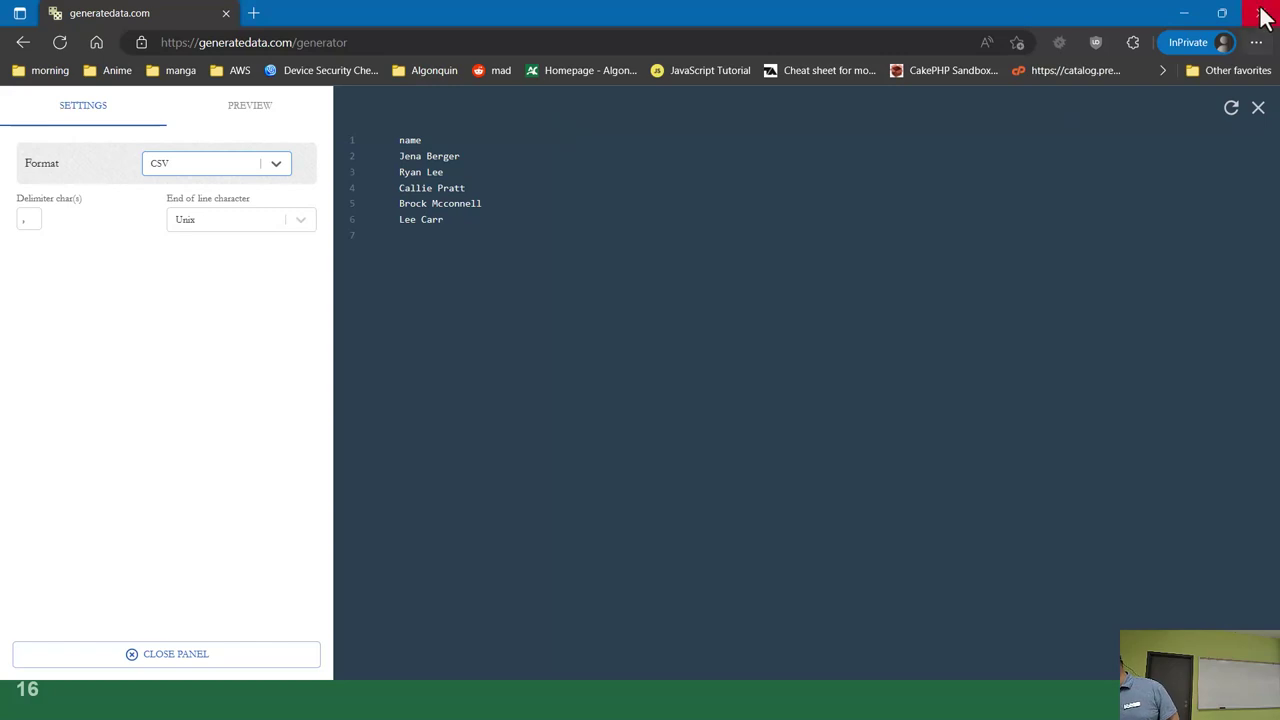
click(1258, 107)
click(1260, 14)
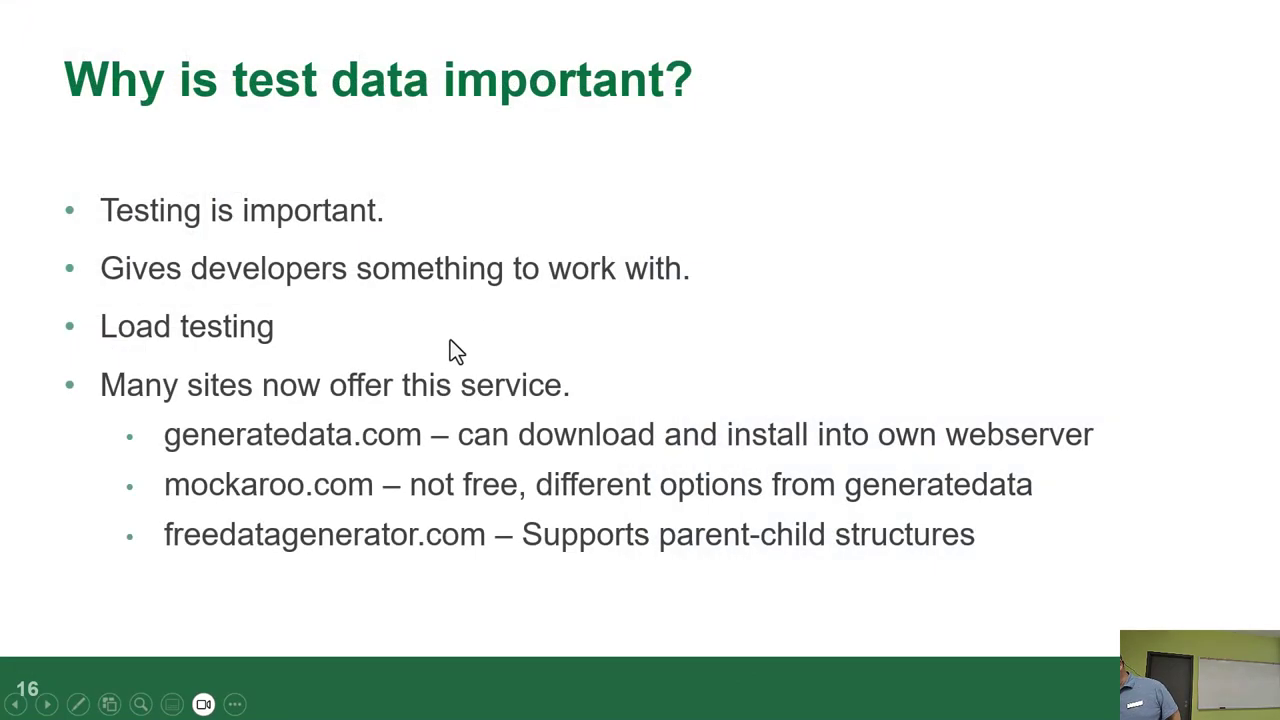